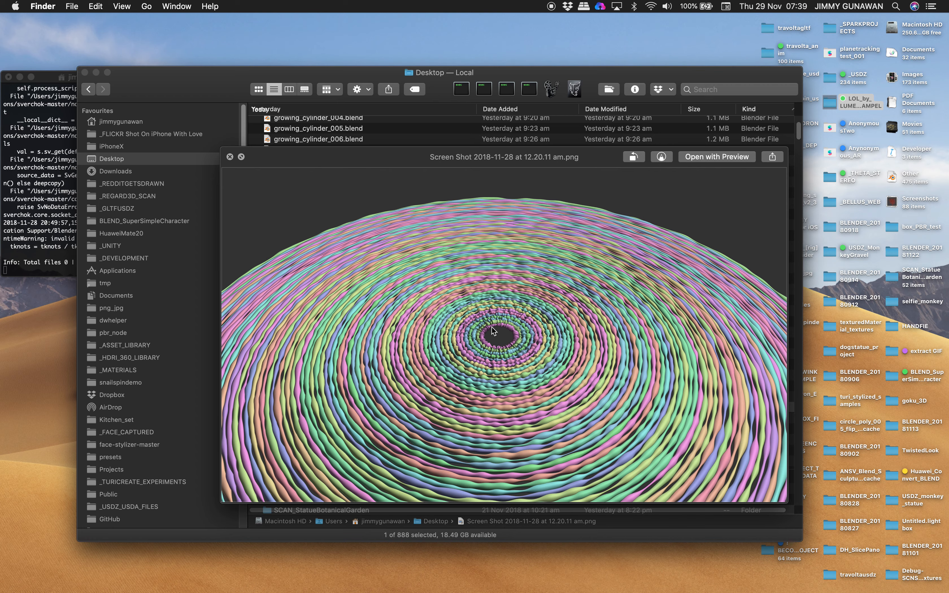
- Switch to Blender and delete every object in the default scene
key("ctrl+Right")
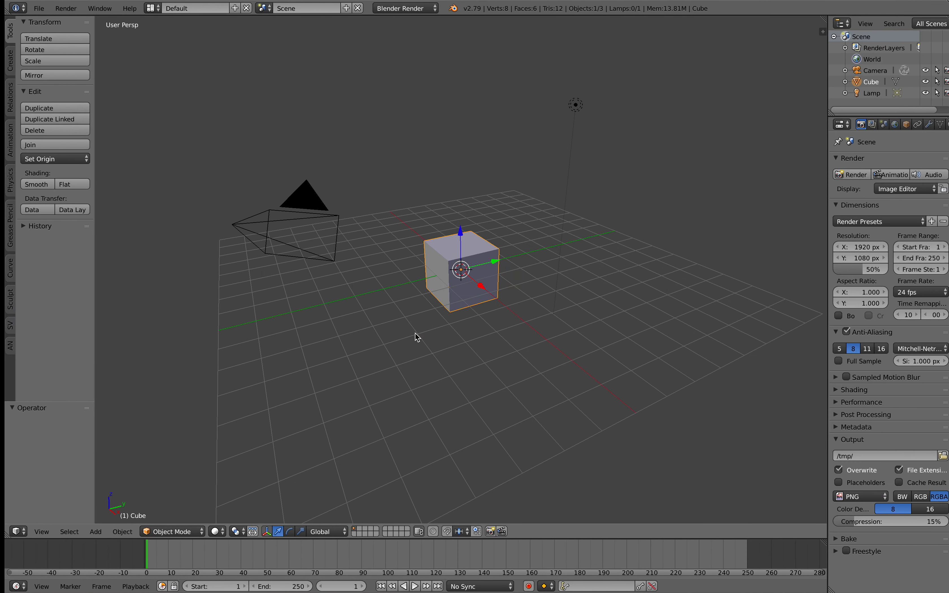
key("a")
key("a")
key("x")
left_click(436, 343)
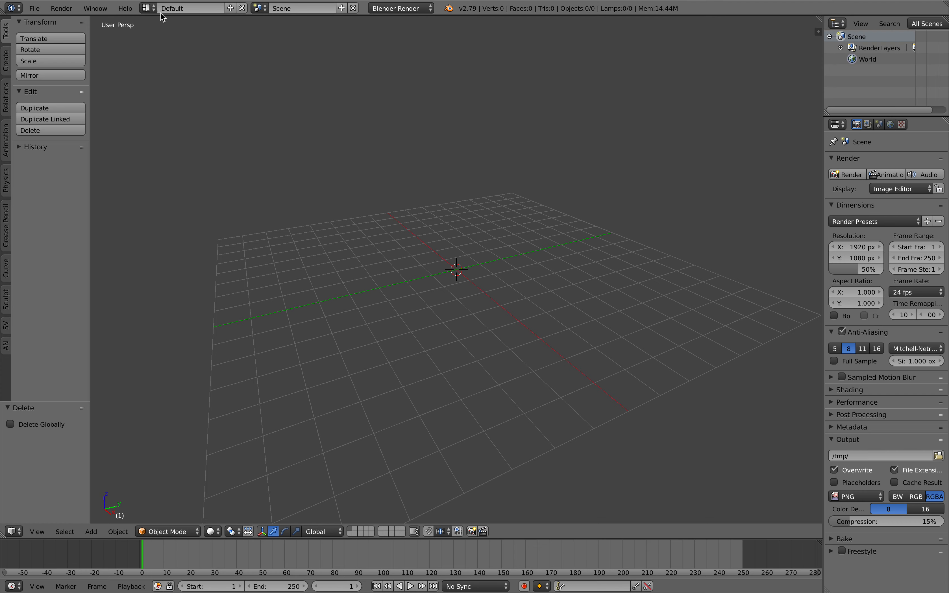
- Use the Compositing layout with a new Sverchok node tree, and extend the 3D view over the image editor
left_click(149, 8)
left_click(172, 47)
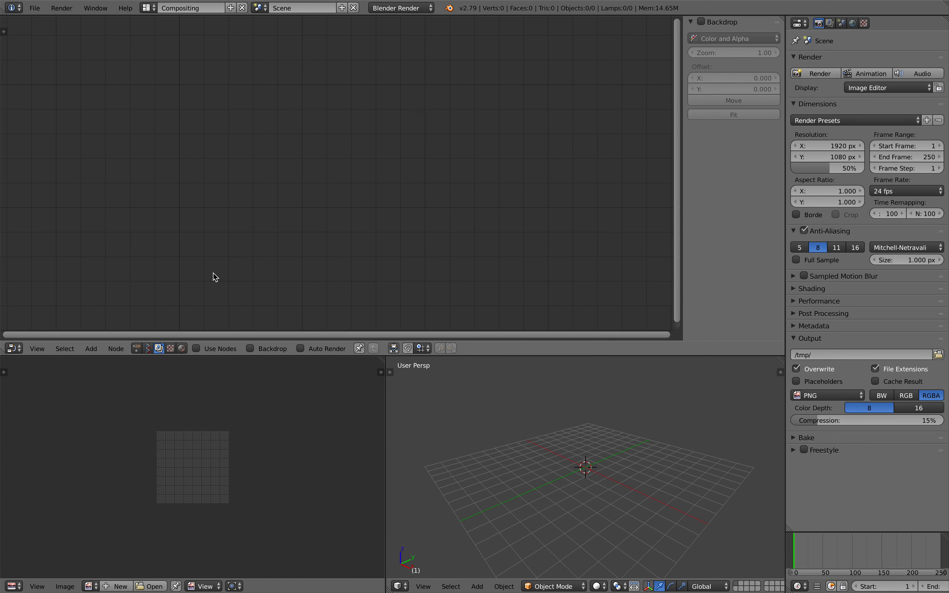
left_click(148, 349)
left_click(232, 348)
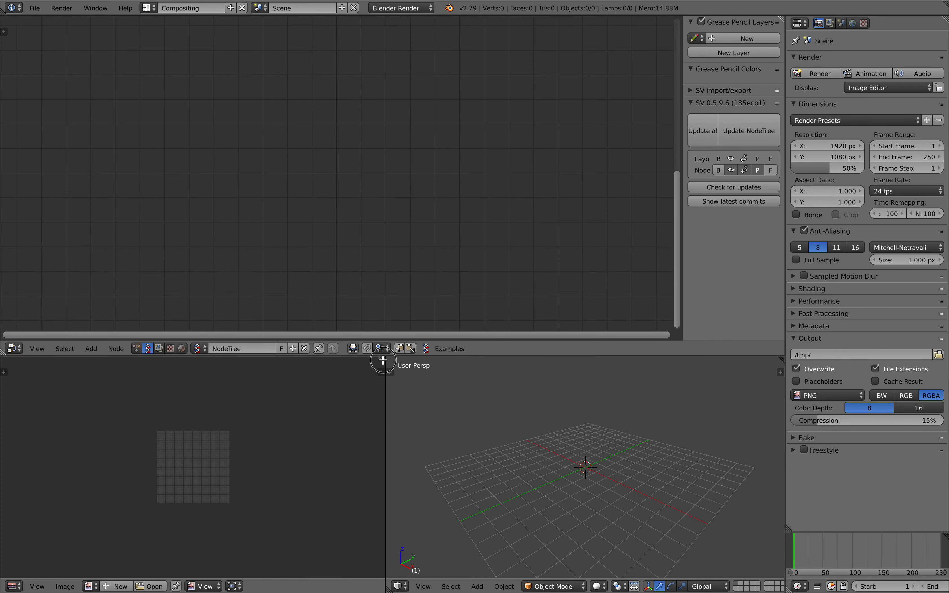
left_click_drag(383, 360, 306, 376)
- Save the file to the Desktop under a circle_carpet name and hide the node editor's sidebar
key("ctrl+s")
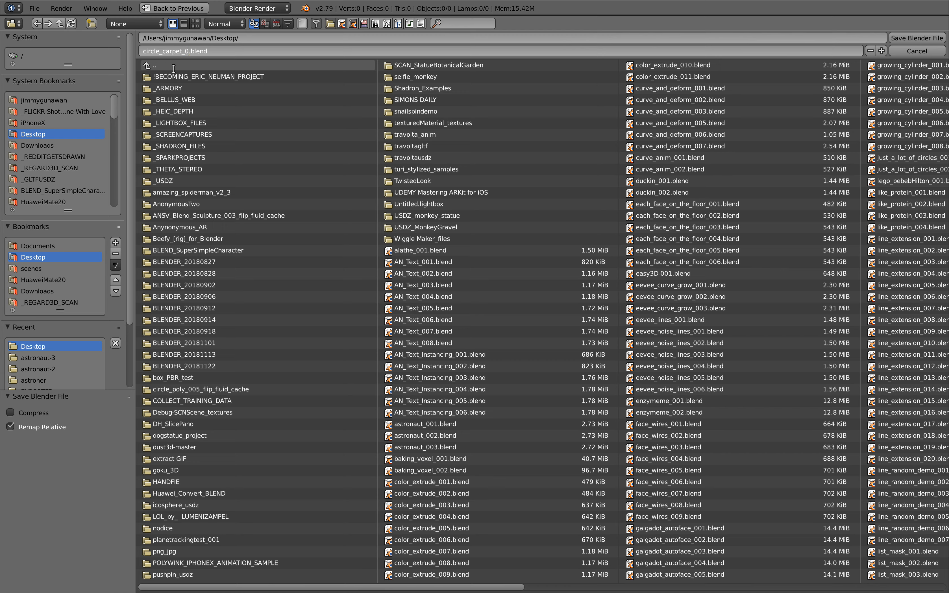
left_click(904, 37)
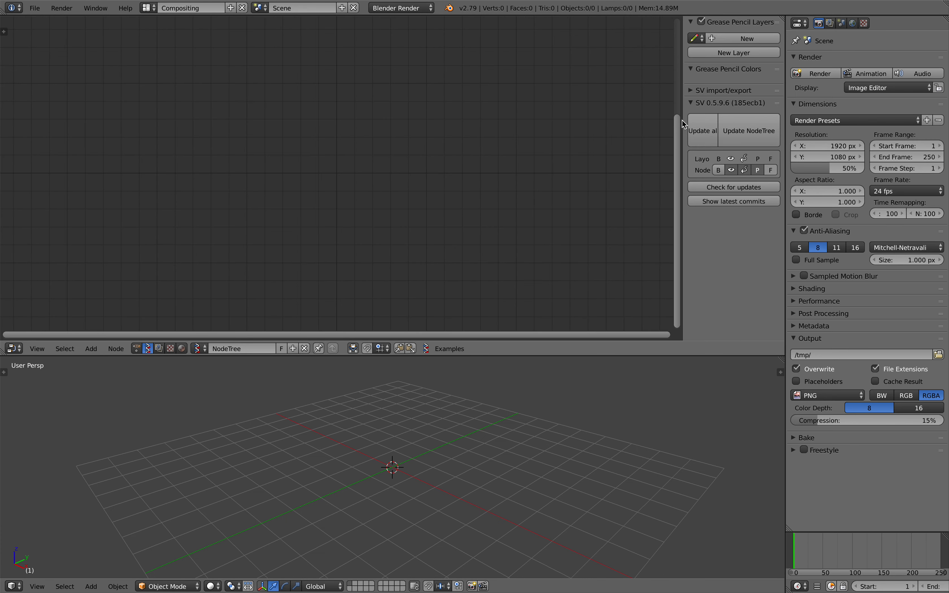
key("n")
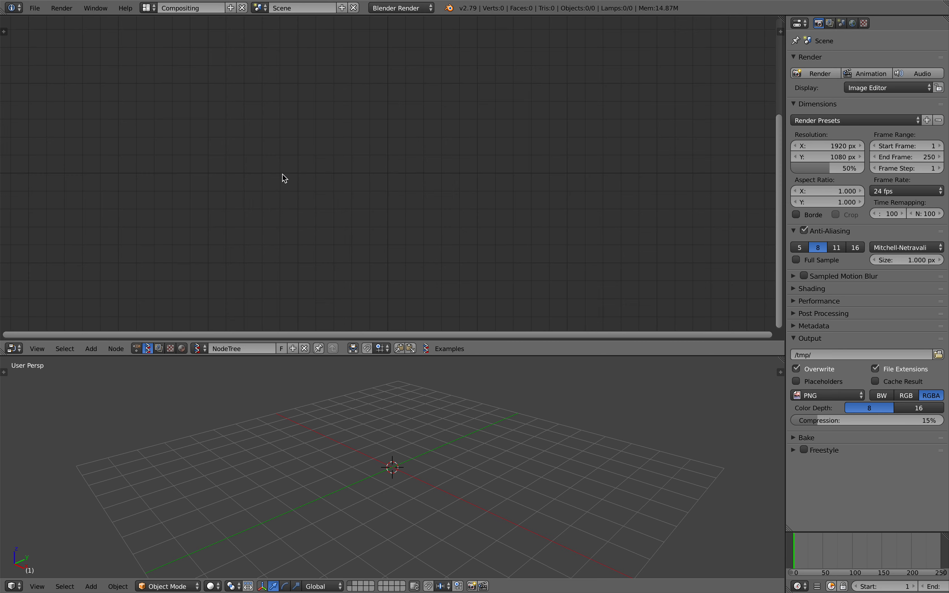
key("alt+space")
type("vector i")
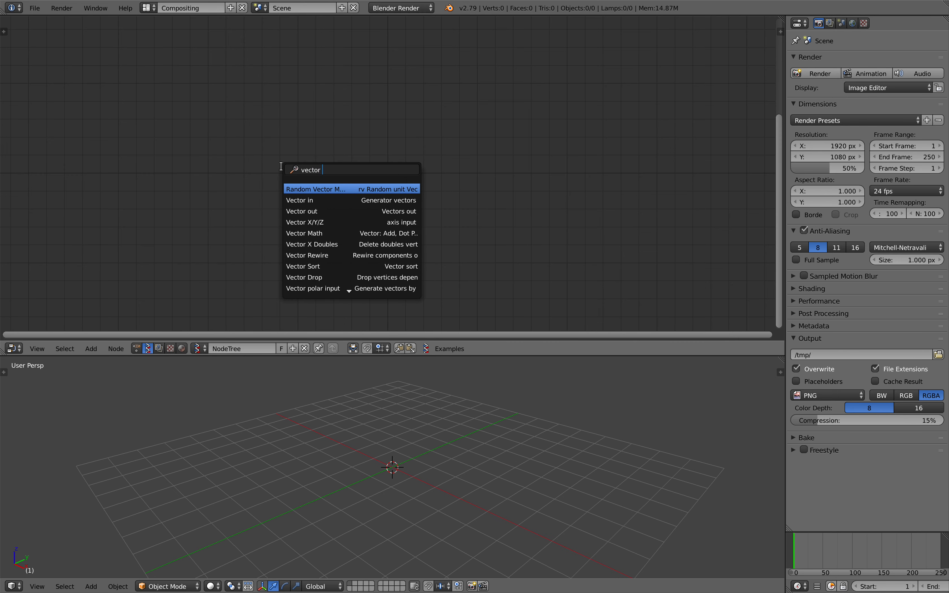
key("Down")
key("Down")
key("Down")
key("Down")
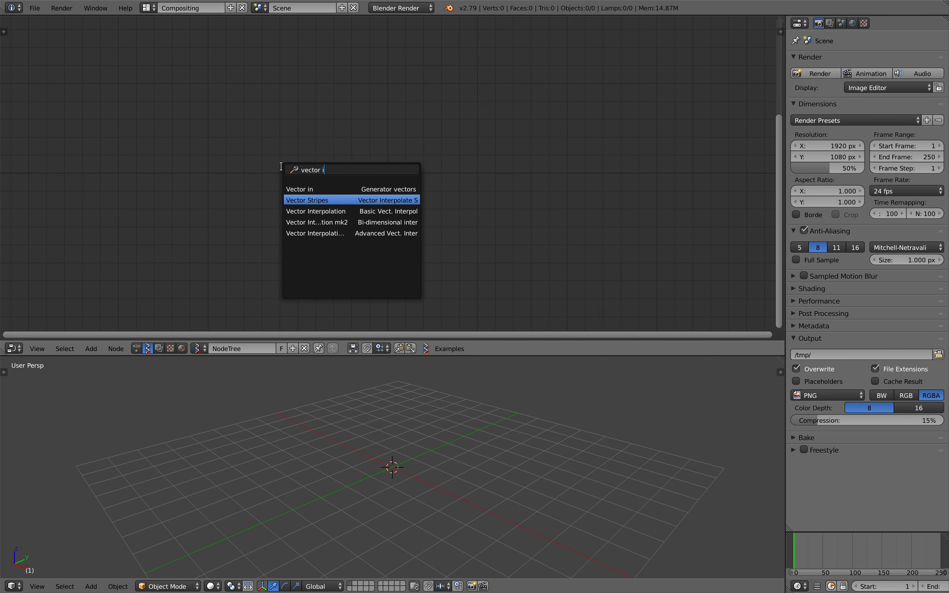
key("BackSpace")
type("le")
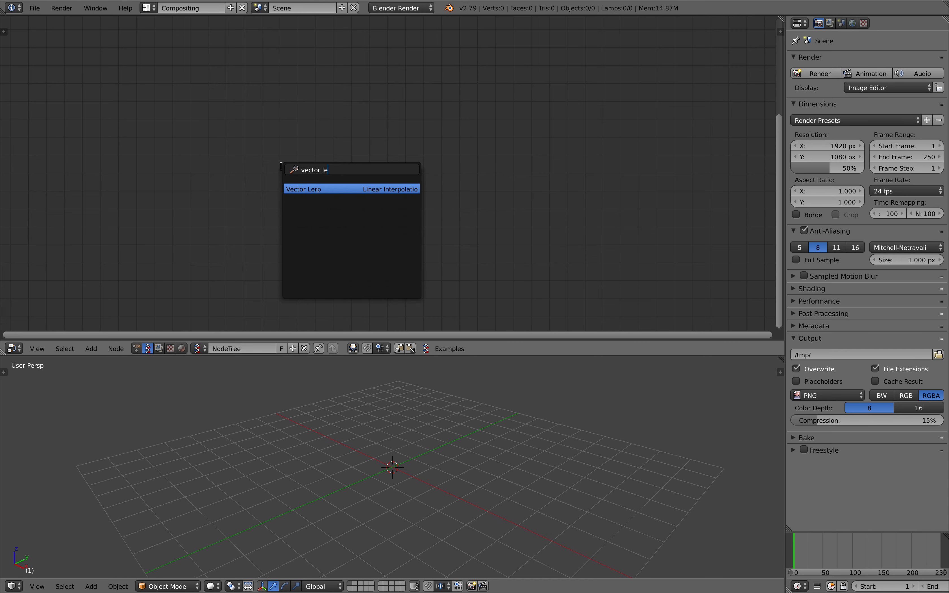
- Add a Cylinder node to the empty Sverchok node tree
key("shift+a")
left_click(338, 133)
type("cyli")
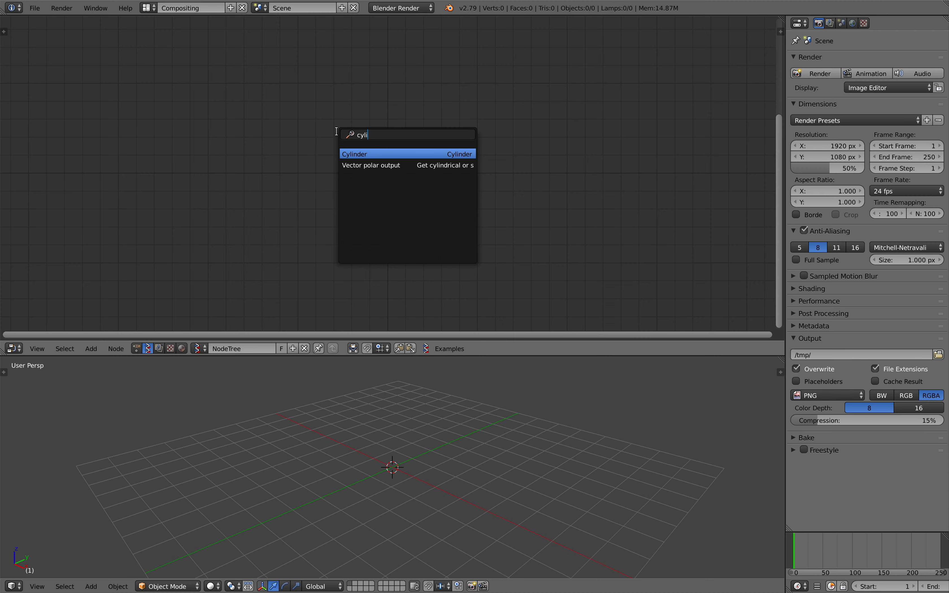
key("Return")
left_click(175, 83)
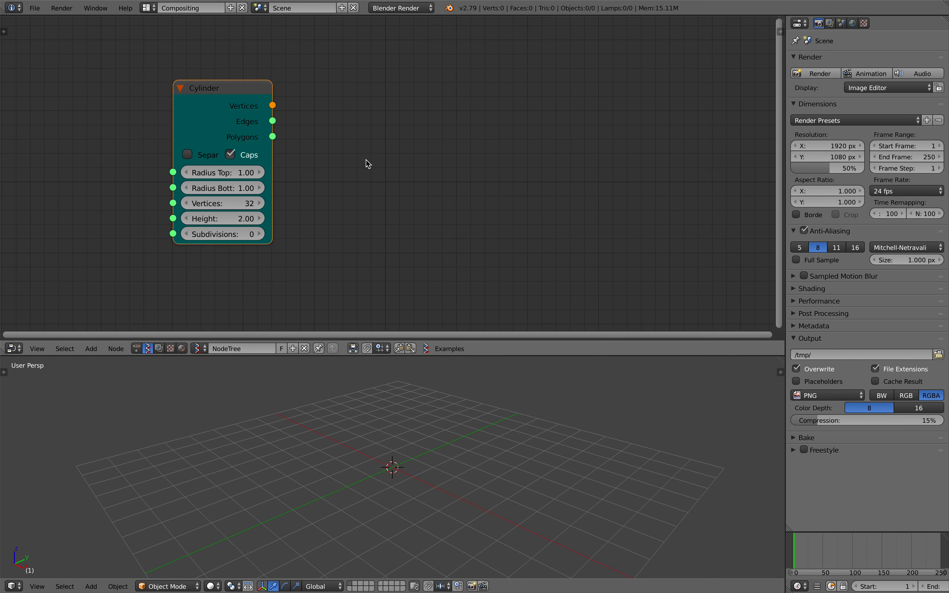
- Add a Polyline Viewer MK1 node beside the Cylinder node
key("space")
type("polyline")
key("Return")
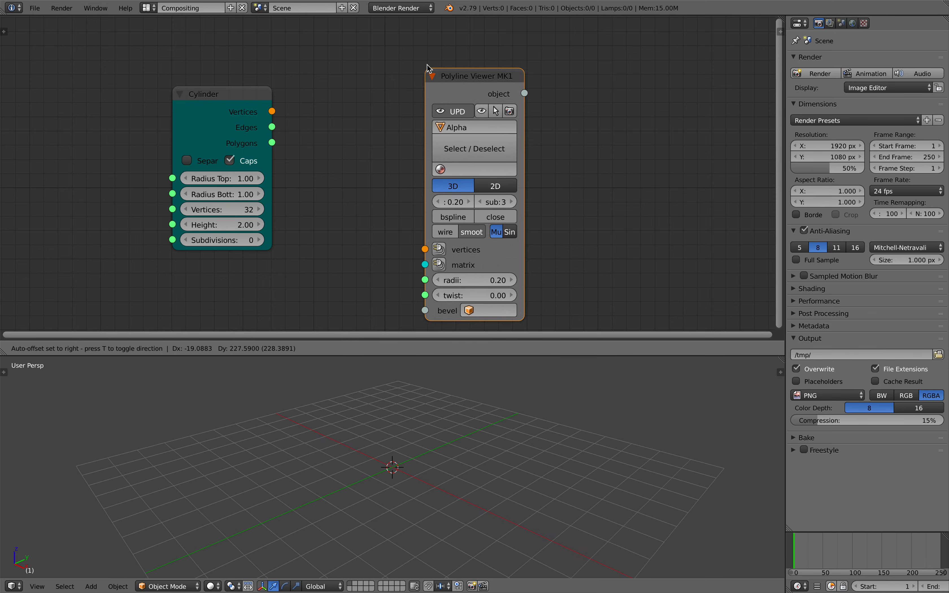
left_click(431, 53)
- Link the Cylinder node's Vertices output to the Polyline Viewer's vertices input
scroll(370, 127, "down", 2)
left_click_drag(268, 116, 291, 106)
scroll(274, 122, "up", 1)
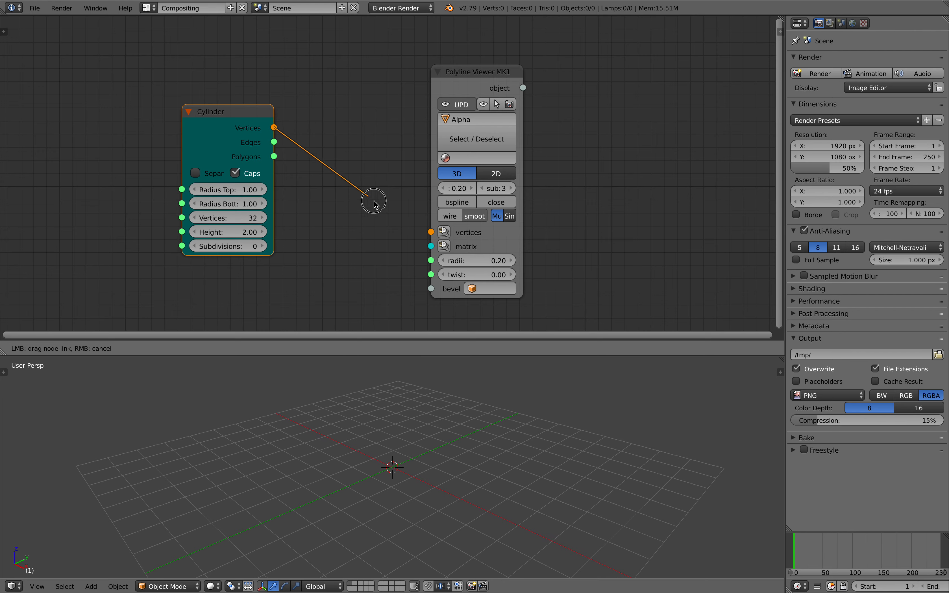
left_click_drag(426, 233, 431, 232)
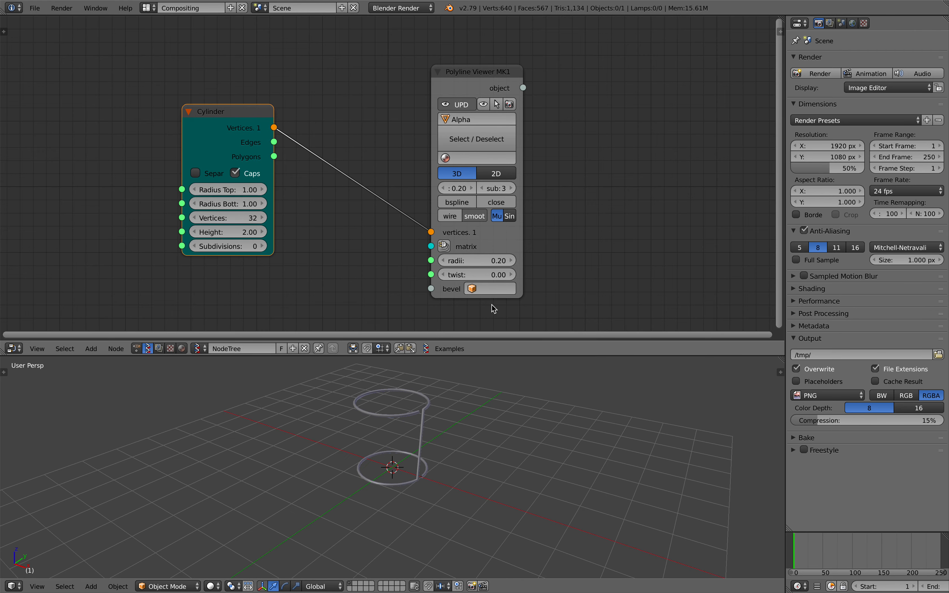
- Turn off Caps in the Cylinder node
middle_click_drag(414, 420, 412, 448)
scroll(443, 433, "up", 2)
left_click(235, 173)
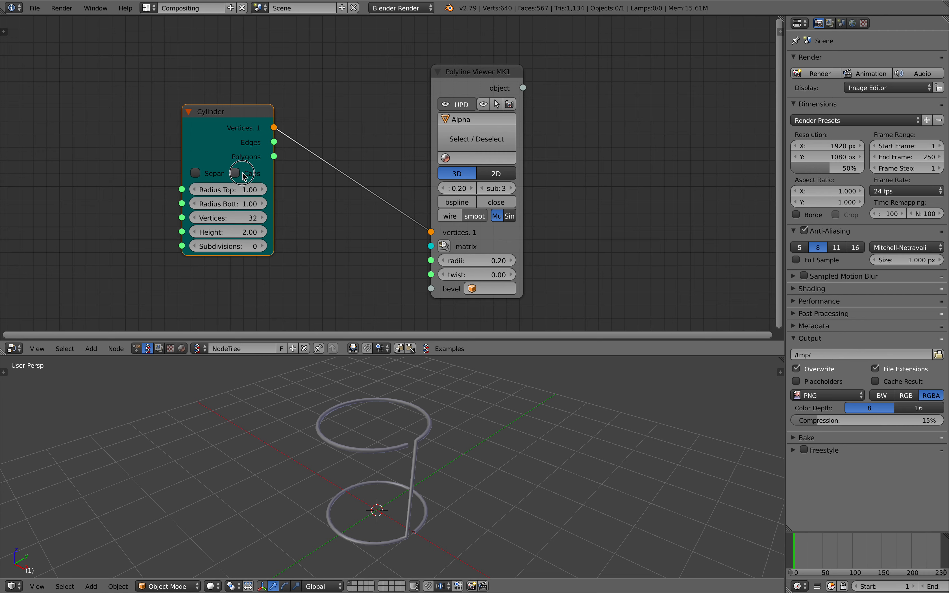
middle_click_drag(367, 445, 391, 446)
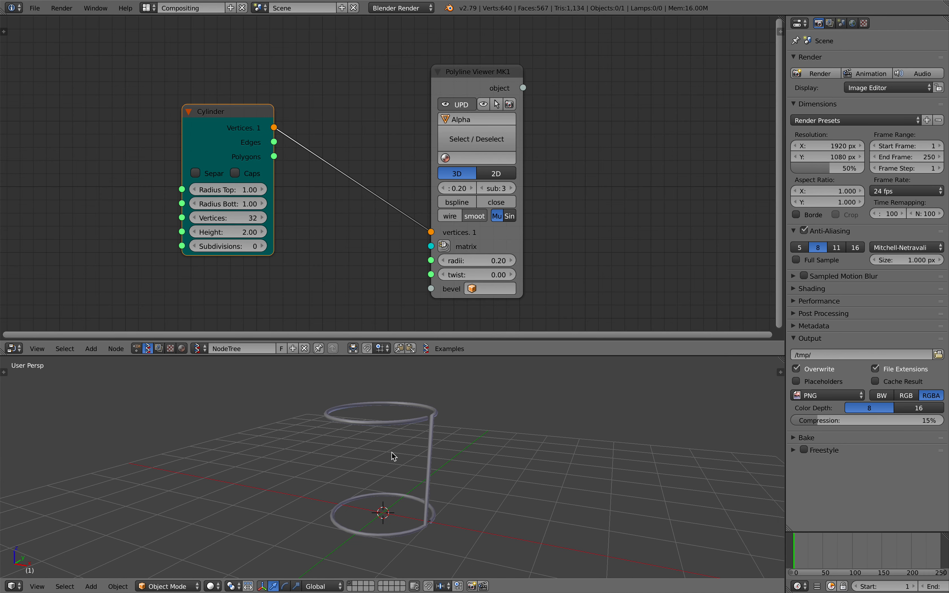
middle_click_drag(395, 509, 353, 467)
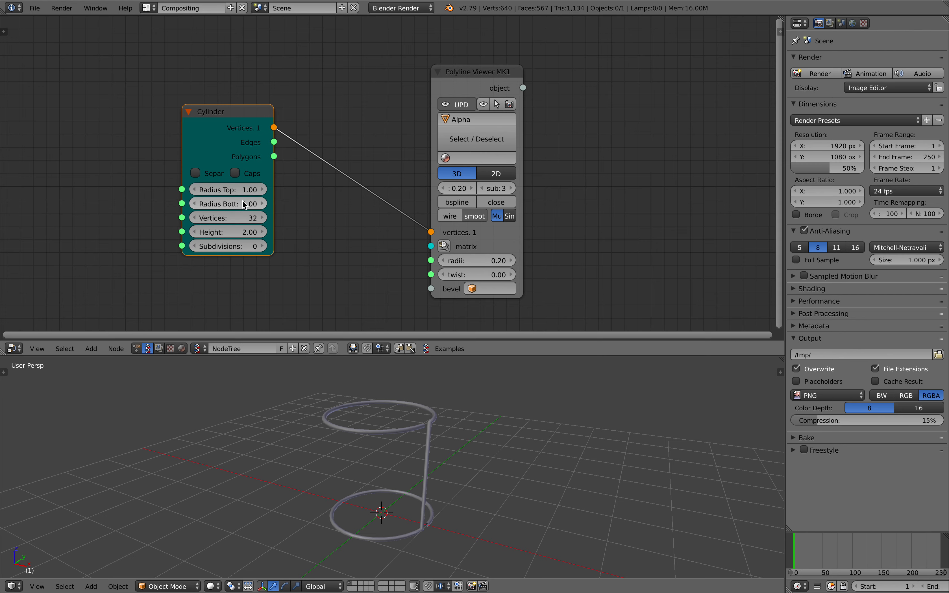
- Set the cylinder's top radius to 0.58 and bottom radius to 1.96, and save the file
mouse_move(244, 190)
left_mouse_down()
mouse_move(229, 190)
mouse_move(275, 203)
mouse_move(251, 204)
left_mouse_up()
middle_click_drag(425, 482, 303, 421)
key("ctrl+s")
left_click(303, 421)
- Set the Cylinder node's subdivisions to 7
left_click(262, 246)
left_click(261, 246)
left_click(261, 246)
left_click(262, 246)
middle_click_drag(428, 389, 402, 419)
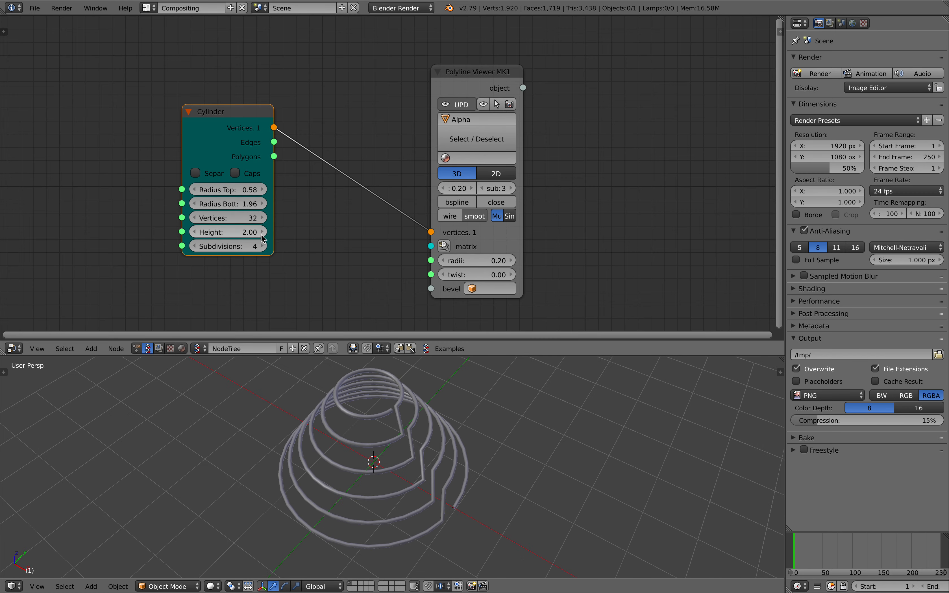
left_click(263, 246)
left_click(263, 245)
left_click(263, 246)
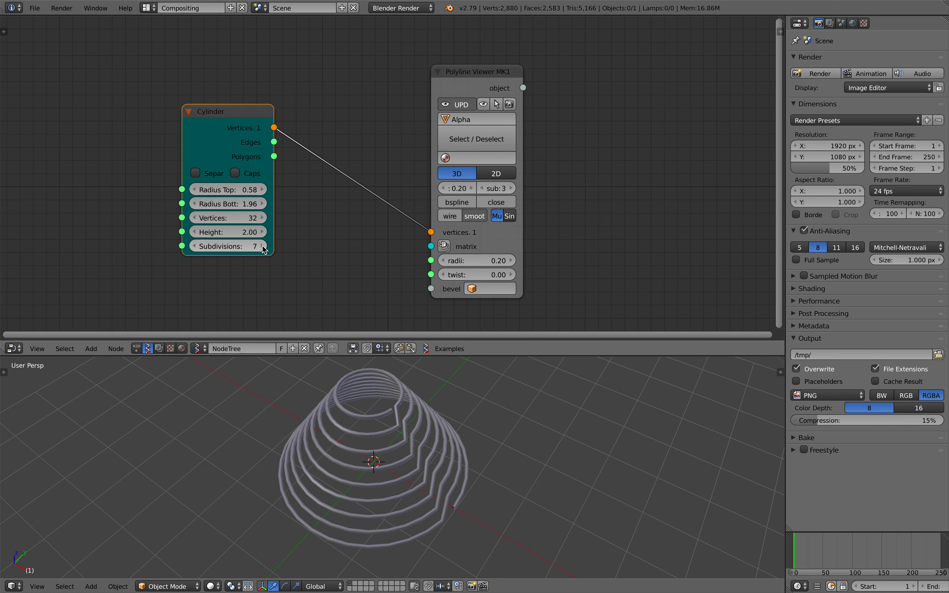
- Turn on Separate in the Cylinder node, and widen the Polyline Viewer node with its close option enabled
left_click(214, 177)
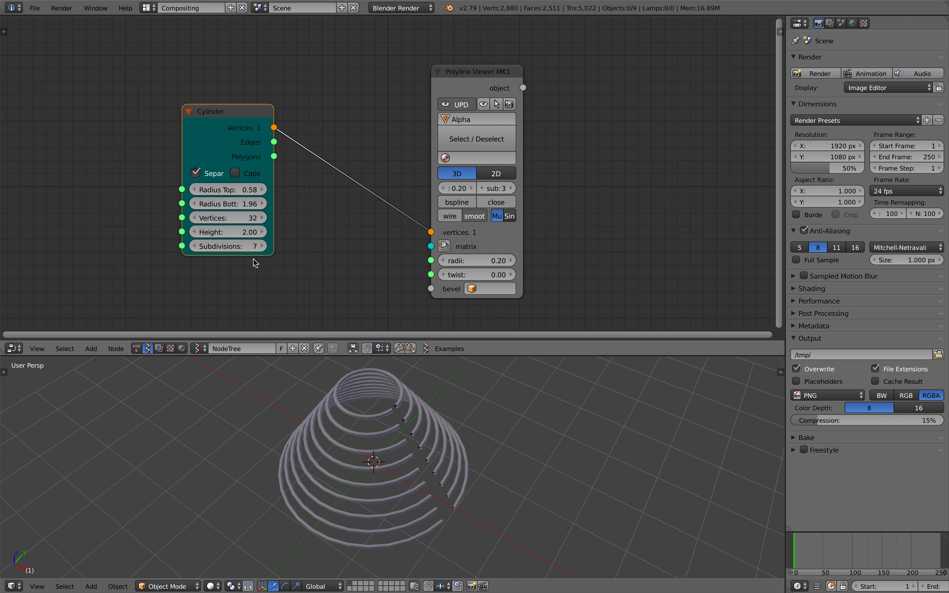
middle_click_drag(353, 432, 362, 438)
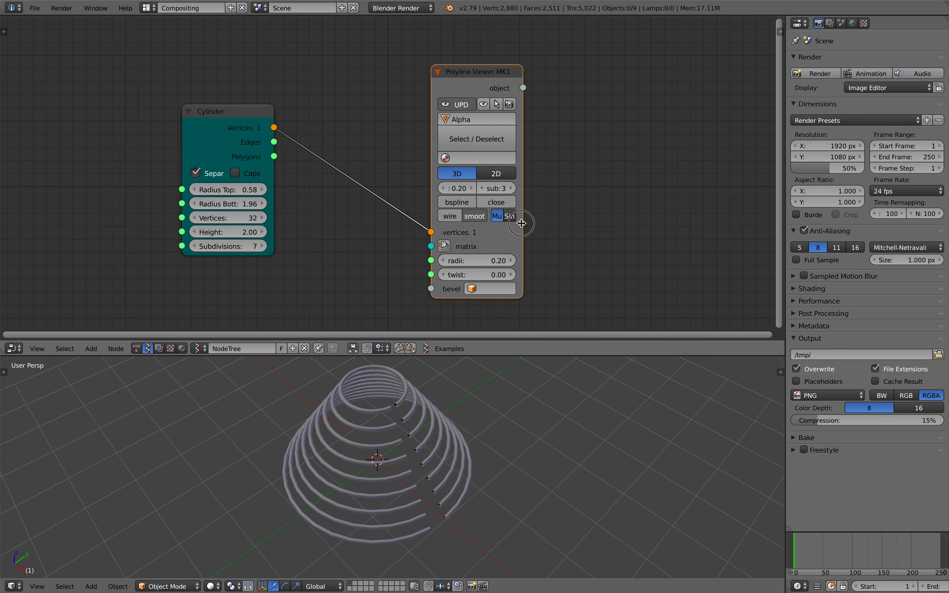
left_click_drag(521, 223, 560, 223)
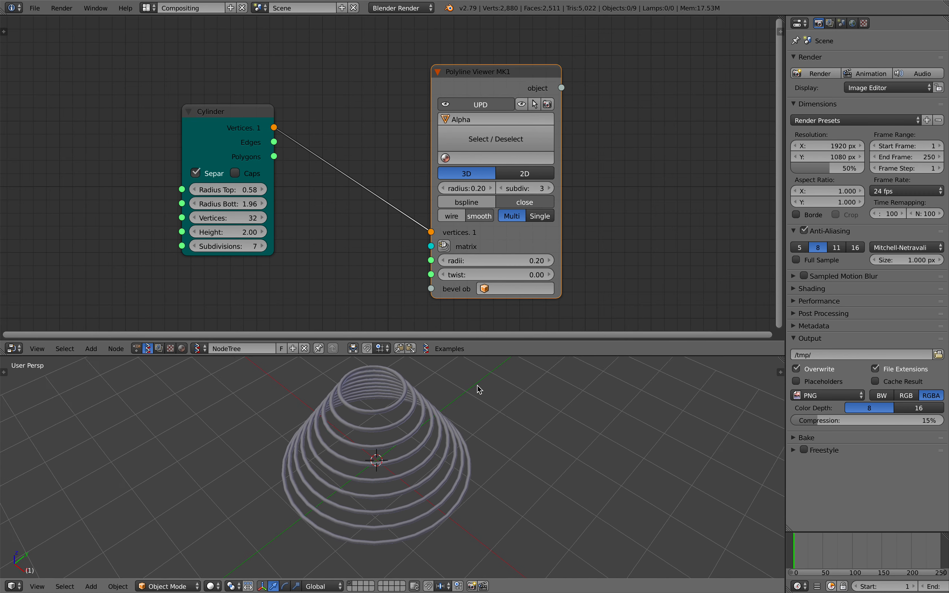
- Set the Cylinder node's height to 0 so the rings lie flat
left_click_drag(482, 355, 483, 306)
left_click_drag(243, 209, 218, 208)
left_click(240, 206)
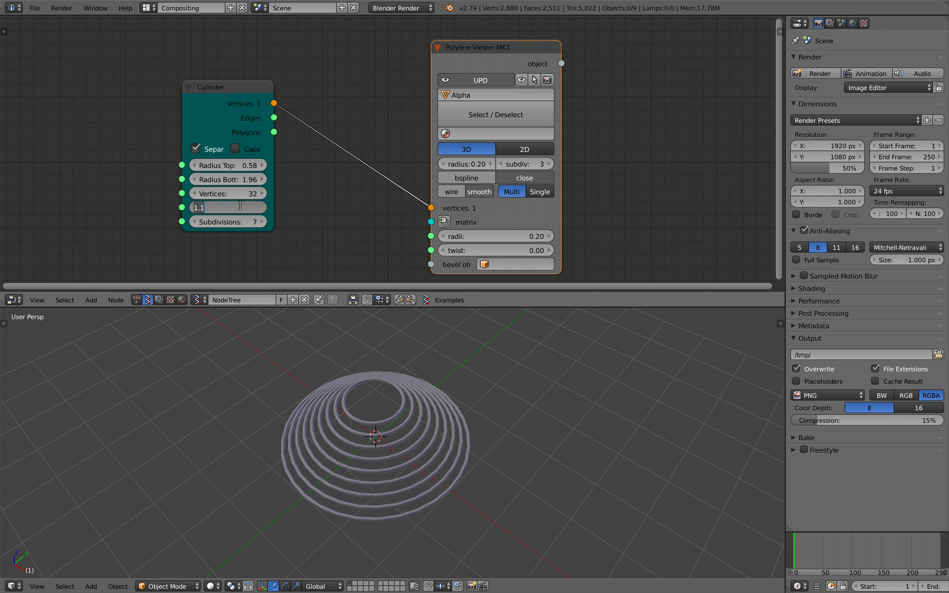
type("0")
key("Return")
- Save the file with the flat rings viewed from above
middle_click_drag(450, 510, 473, 445)
key("ctrl+s")
left_click(473, 443)
left_click(512, 417)
mouse_move(512, 417)
middle_mouse_down()
mouse_move(521, 415)
mouse_move(510, 403)
middle_mouse_up()
key("ctrl+s")
left_click(519, 404)
scroll(518, 404, "up", 2)
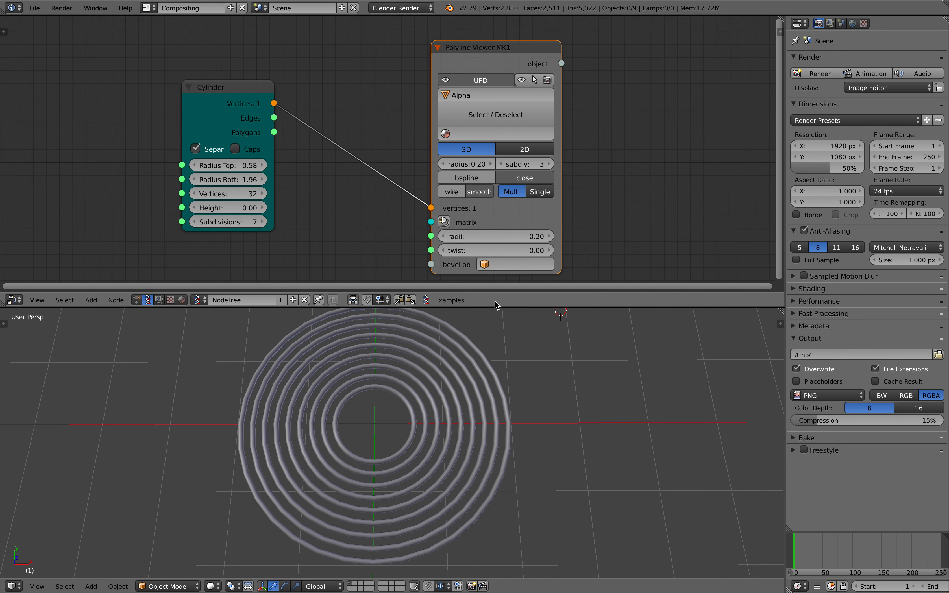
- Try the bspline option in the Polyline Viewer node and switch it back off
left_click(473, 180)
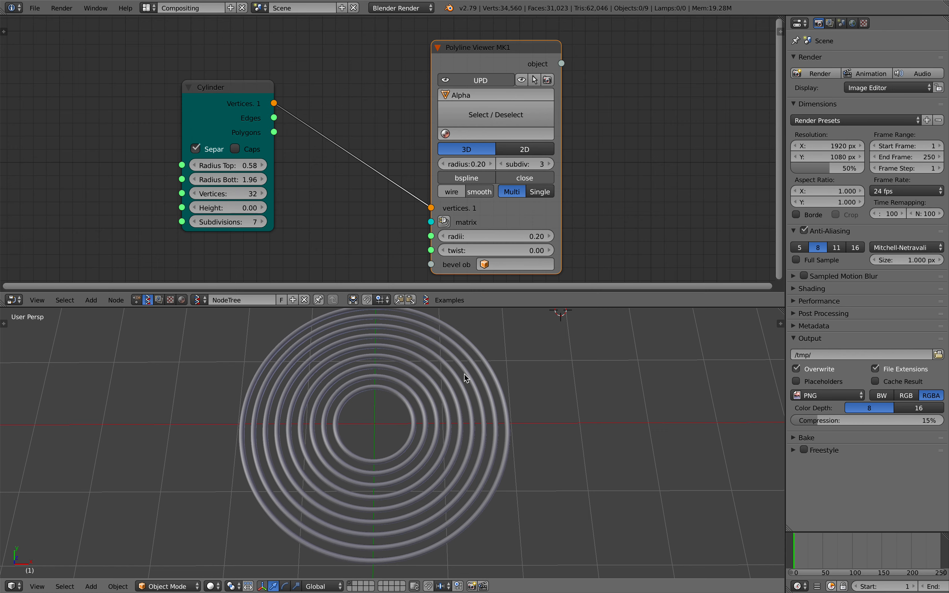
scroll(464, 374, "up", 1)
left_click(473, 180)
scroll(472, 182, "down", 2)
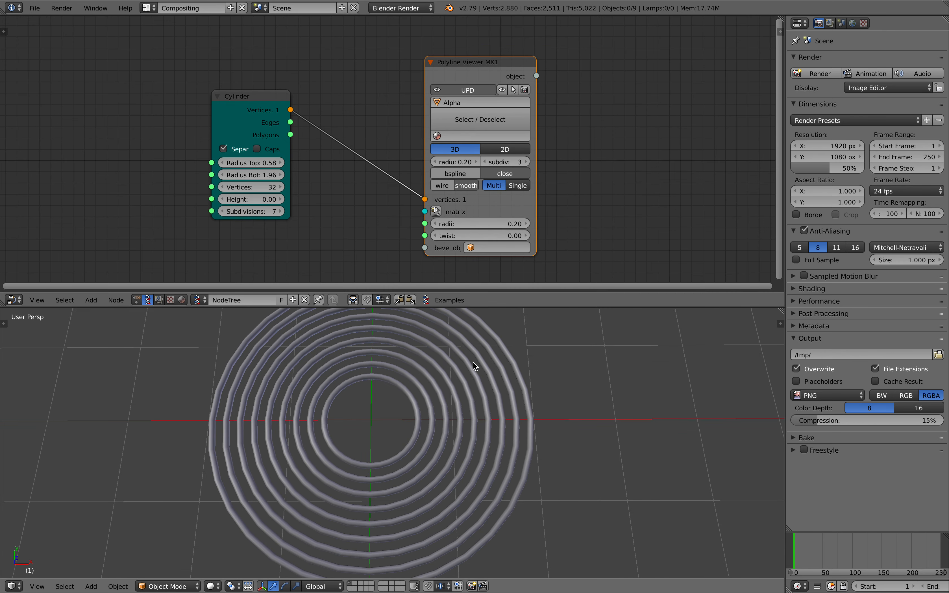
- Set the Cylinder node's subdivisions to 13
middle_click_drag(474, 365, 476, 361, "shift")
middle_click_drag(276, 153, 303, 124)
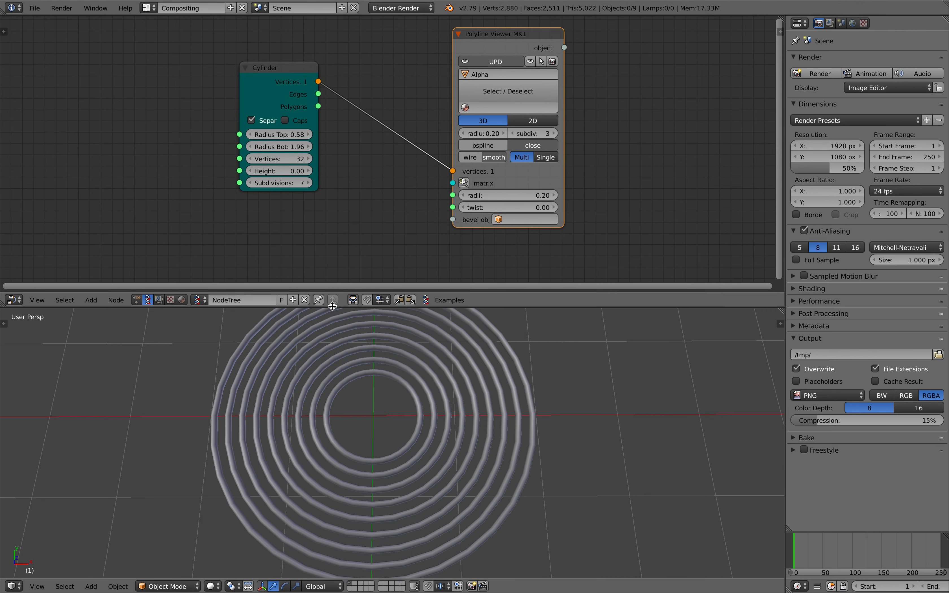
left_click_drag(332, 306, 333, 250)
scroll(314, 151, "up", 2)
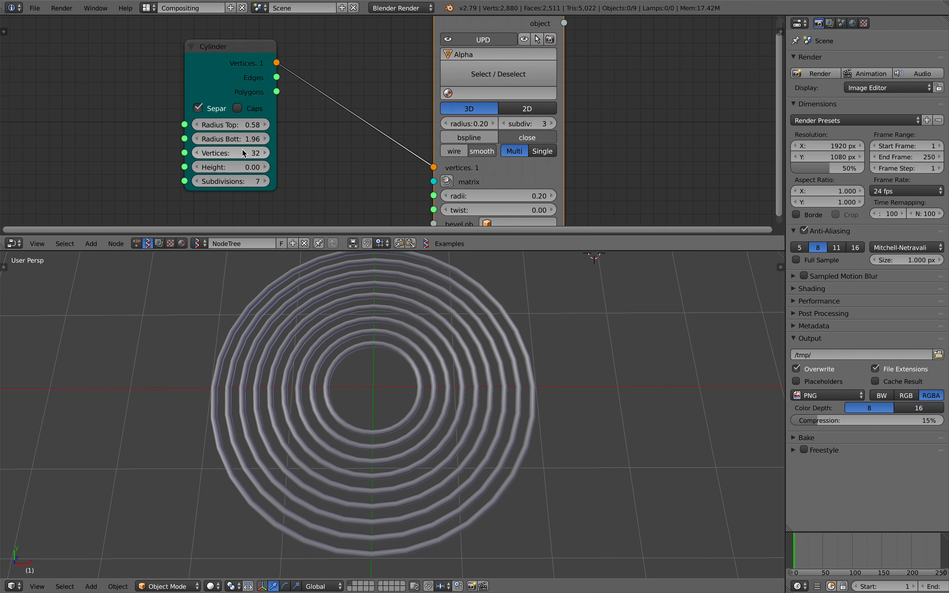
left_click_drag(223, 92, 200, 92)
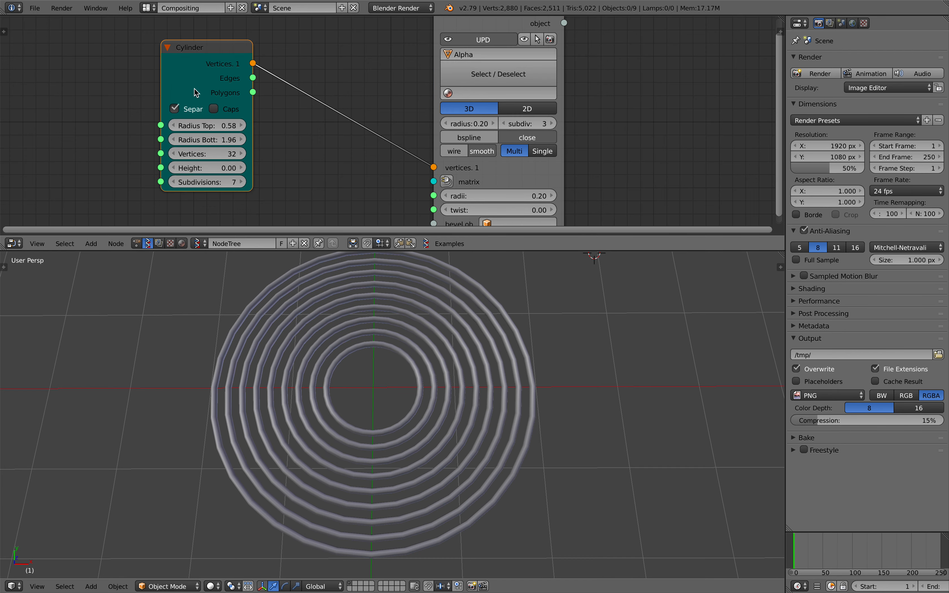
left_click_drag(208, 181, 239, 182)
middle_click_drag(305, 313, 406, 358)
- Enlarge the node editor and move the Cylinder node farther from the Polyline Viewer to make room between them
left_click_drag(506, 182, 529, 169)
left_click_drag(588, 252, 583, 316)
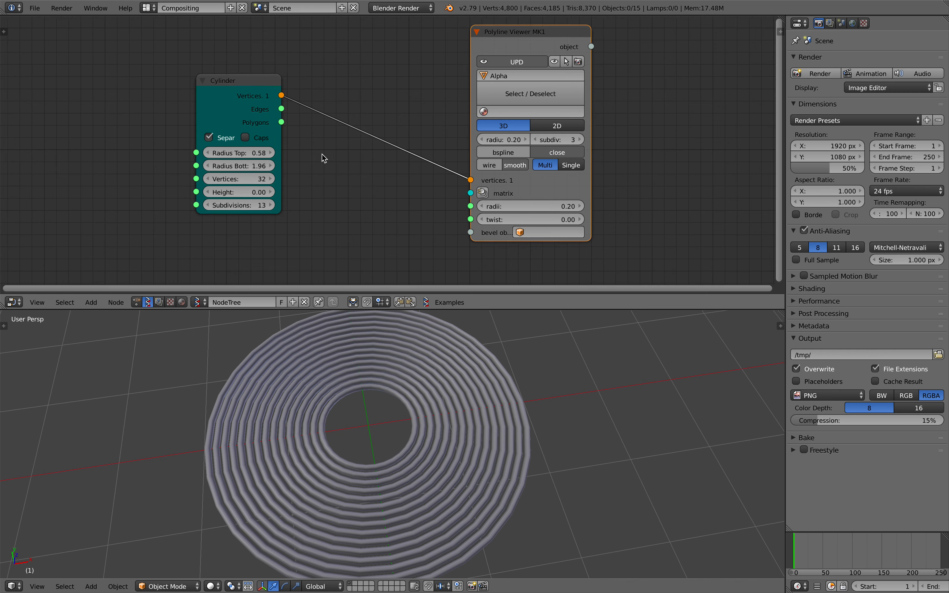
left_click_drag(322, 154, 140, 87)
middle_click_drag(417, 239, 424, 236)
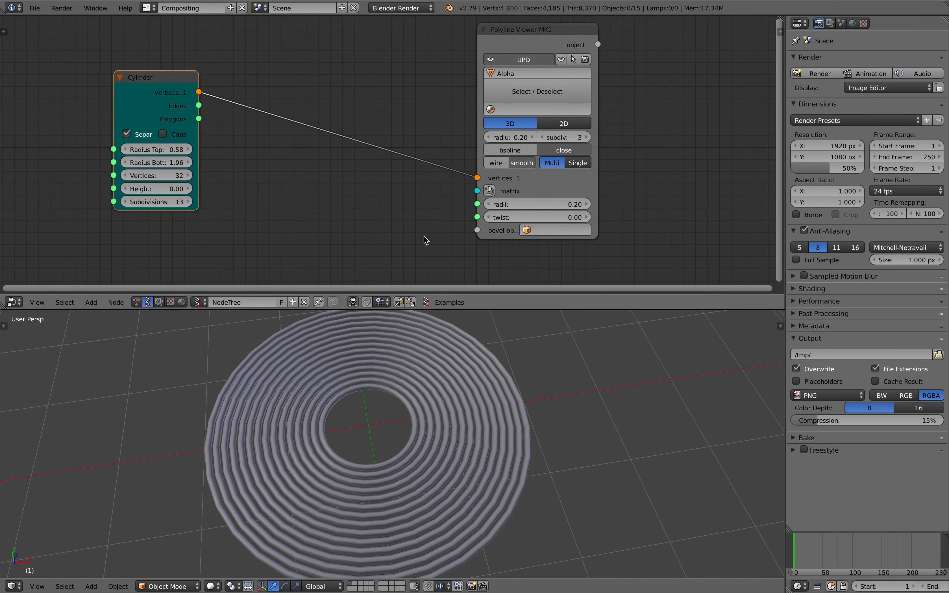
left_click_drag(440, 309, 442, 344)
- Add a Vector Noise MK2 node below the link between the Cylinder and Polyline Viewer nodes
middle_click_drag(356, 249, 401, 192)
key("shift+a")
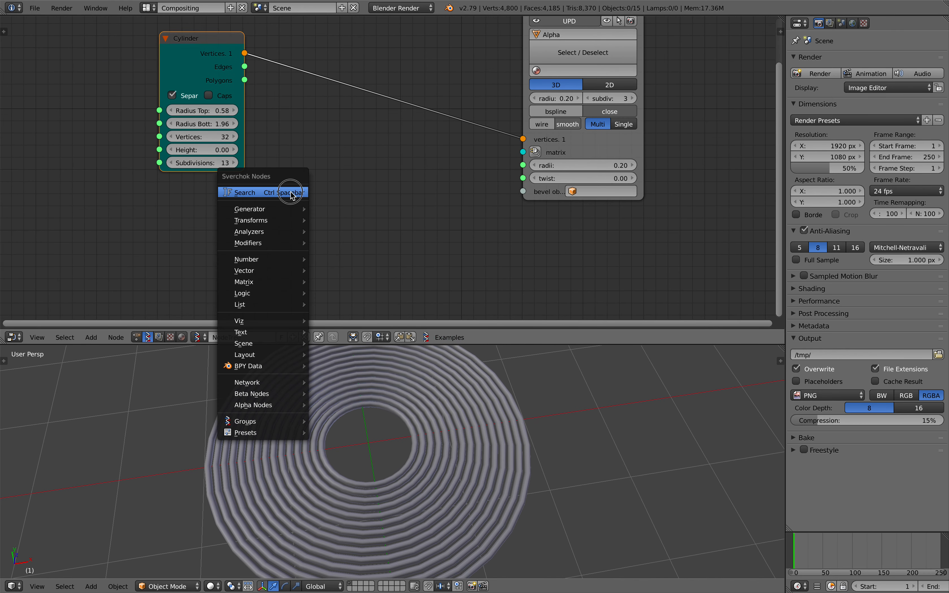
left_click(290, 191)
type("noi")
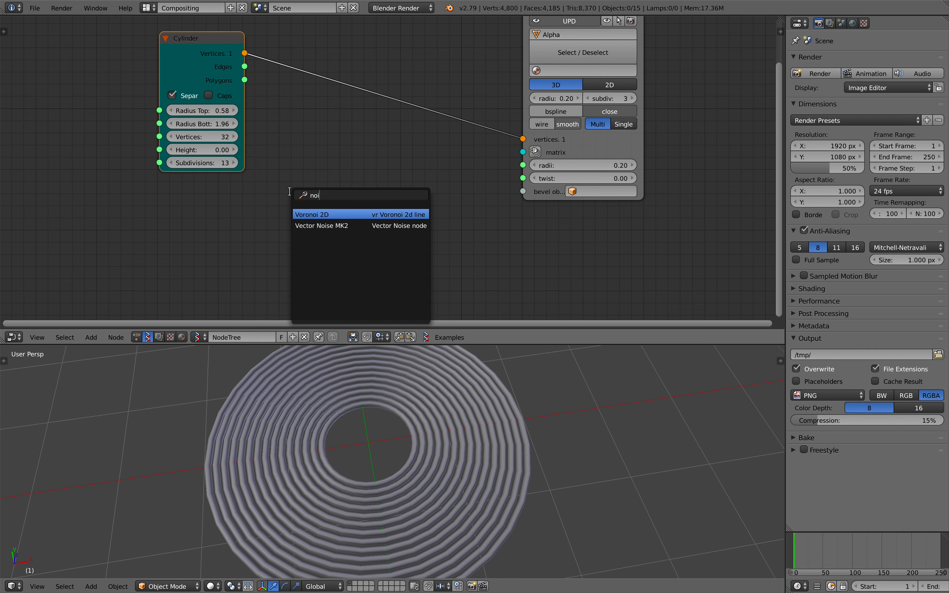
type("se")
key("Return")
left_click(311, 172)
- Widen the Vector Noise node and move the Polyline Viewer farther away from it, saving the file
left_click_drag(394, 221, 408, 221)
left_click_drag(569, 146, 624, 141)
key("ctrl+s")
left_click(596, 150)
left_click(374, 184)
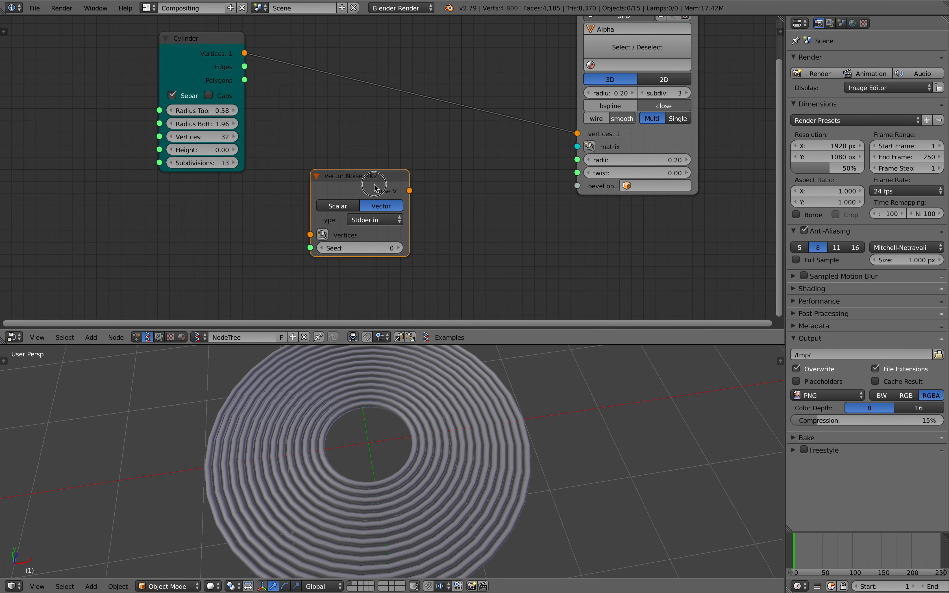
- Switch the Vector Noise node to Scalar output, reposition it and link the Cylinder's Vertices output to its Vertices input
left_click_drag(373, 185, 421, 179)
left_click_drag(349, 171, 363, 162)
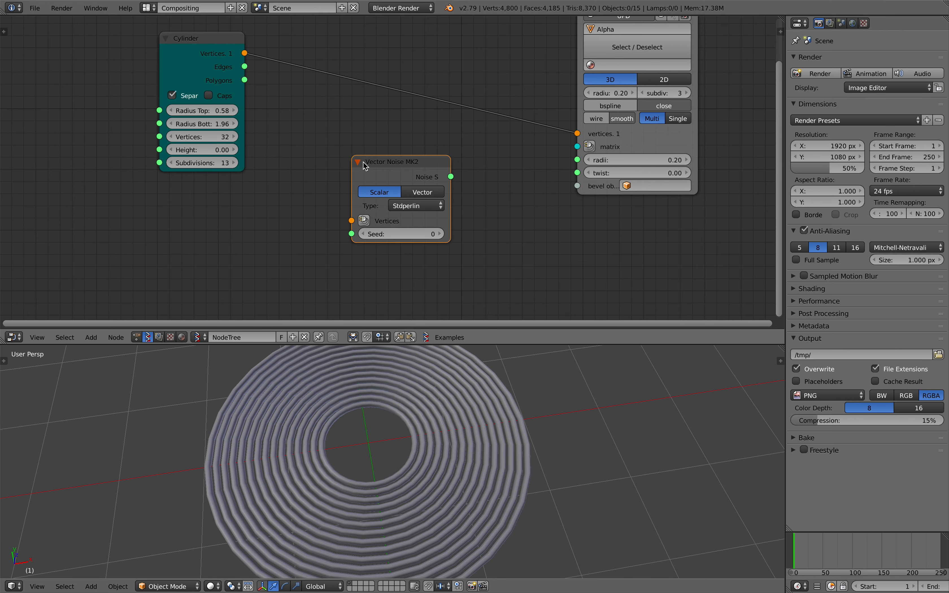
left_click_drag(242, 61, 351, 220)
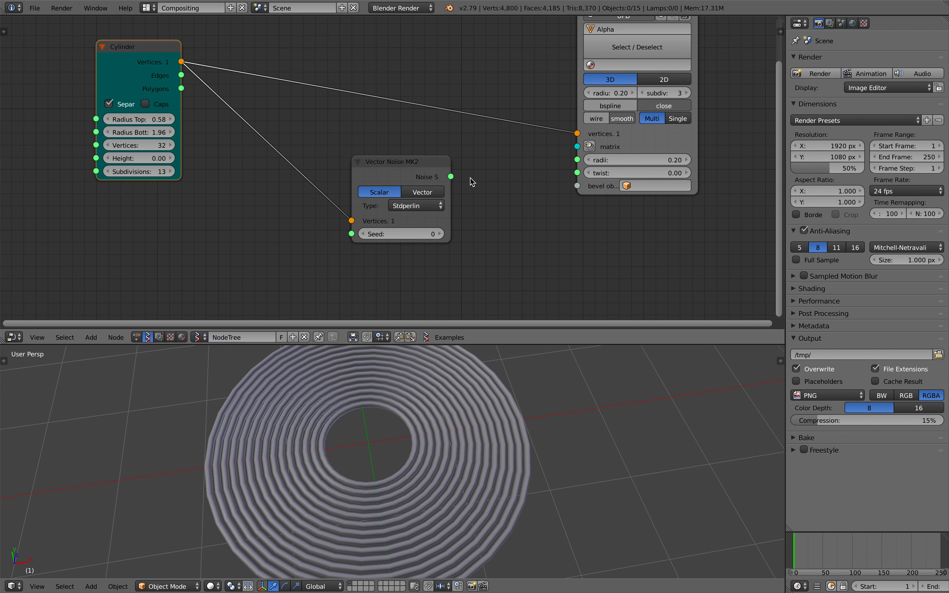
- Link the Vector Noise node's scalar output to the Polyline Viewer's radii input and nudge the noise node
left_click_drag(453, 176, 455, 176)
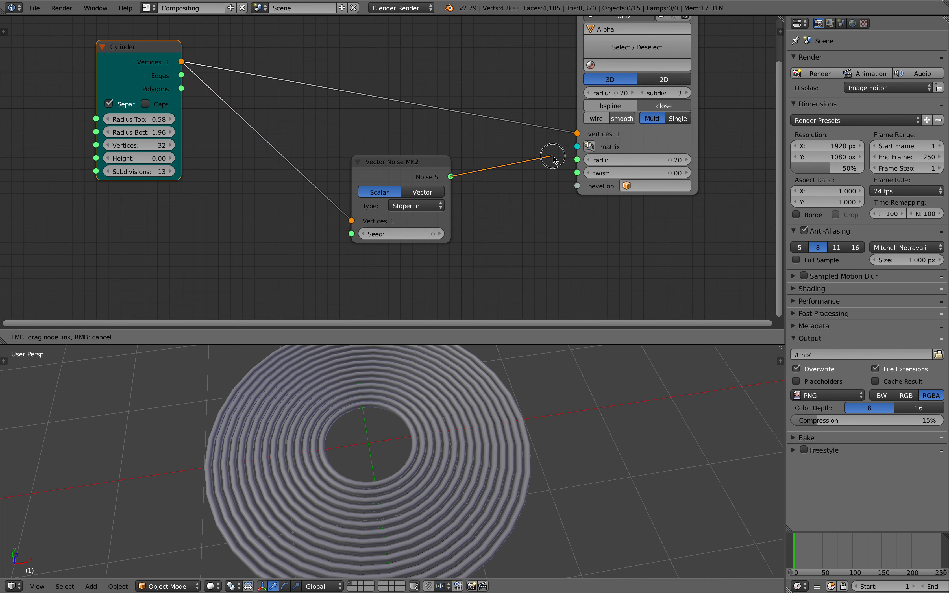
left_click_drag(569, 163, 564, 162)
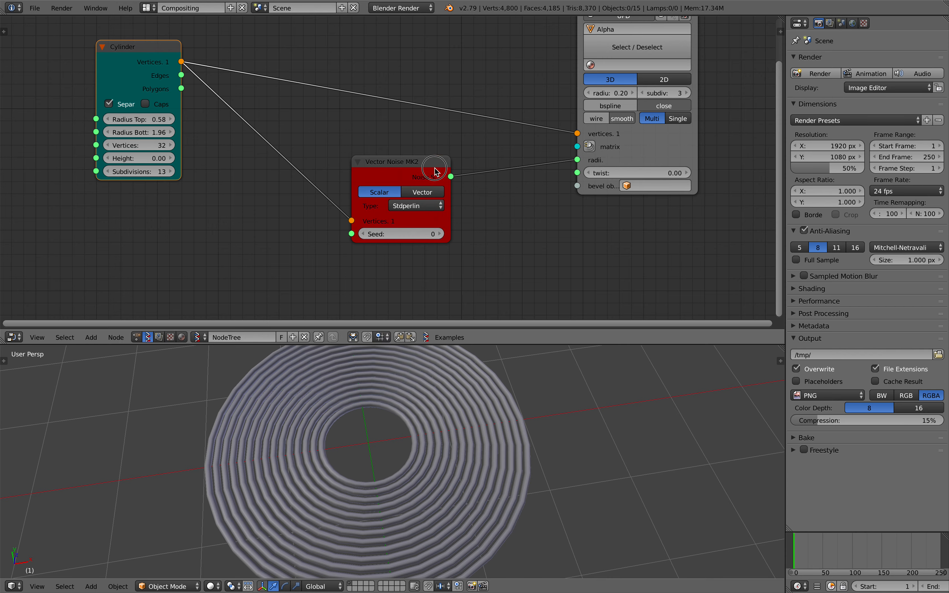
left_click_drag(437, 172, 423, 173)
left_click_drag(353, 175, 371, 171)
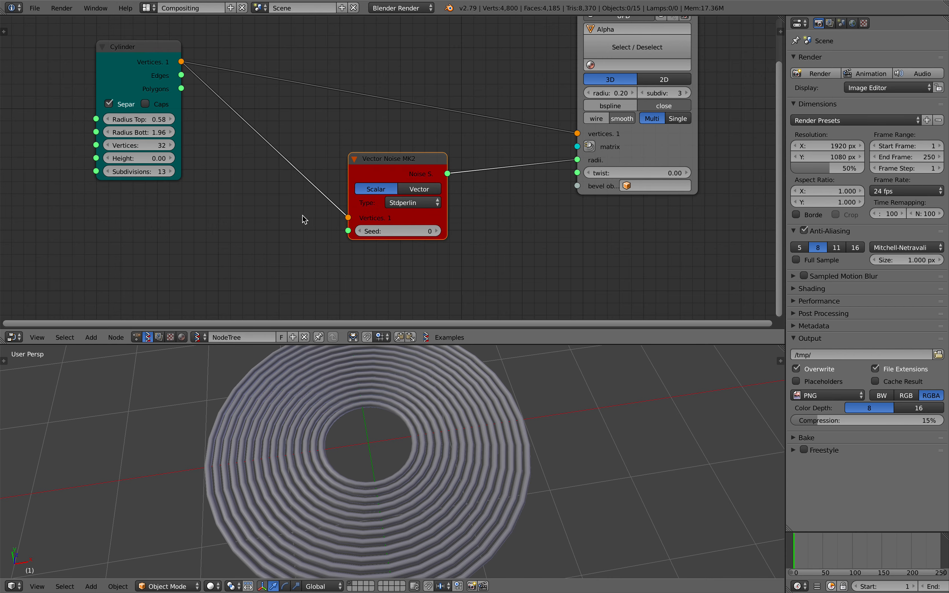
- Switch to Terminal to read the Vector Noise node's error output, and return to Blender
key("ctrl+Left")
left_click(42, 131)
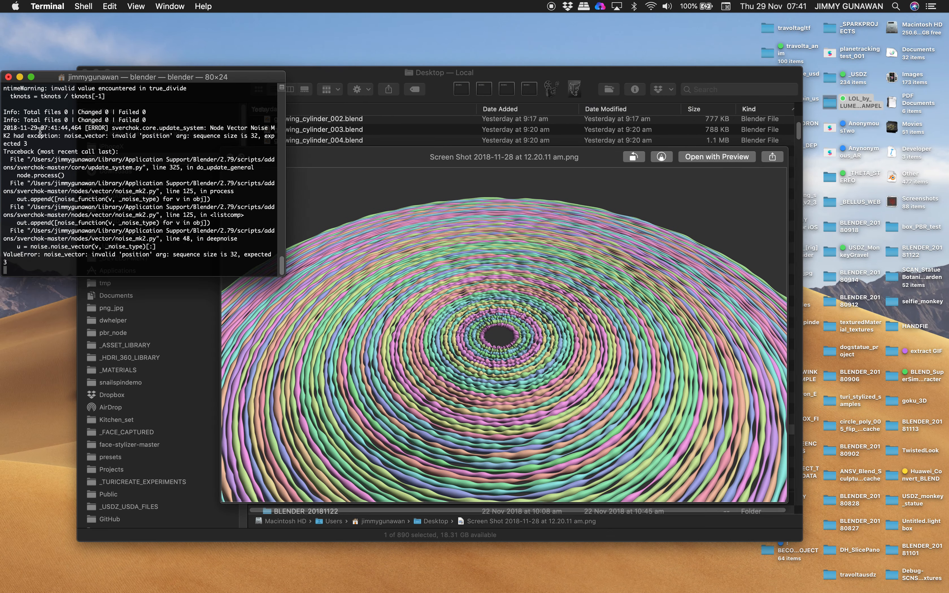
left_click(280, 283)
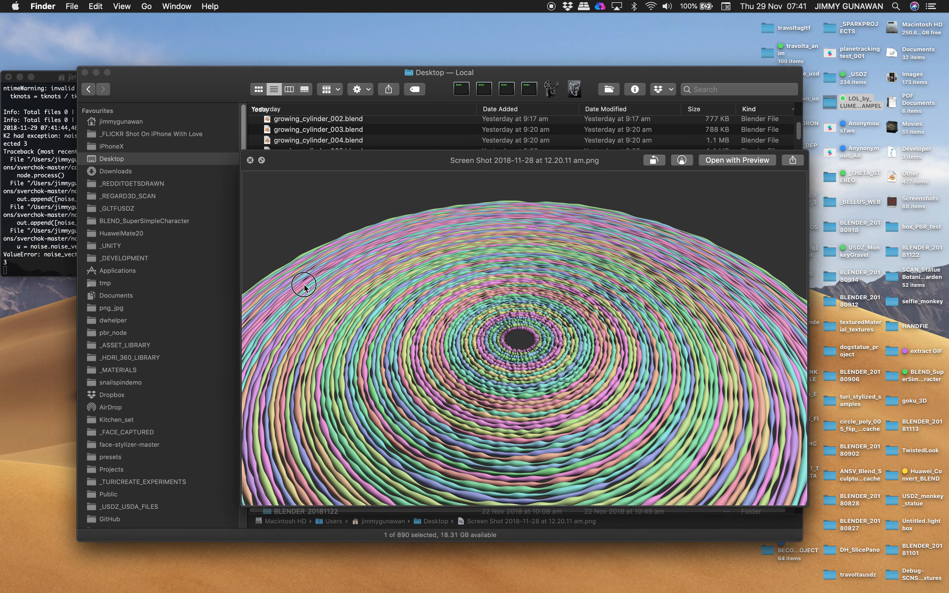
left_click(247, 270)
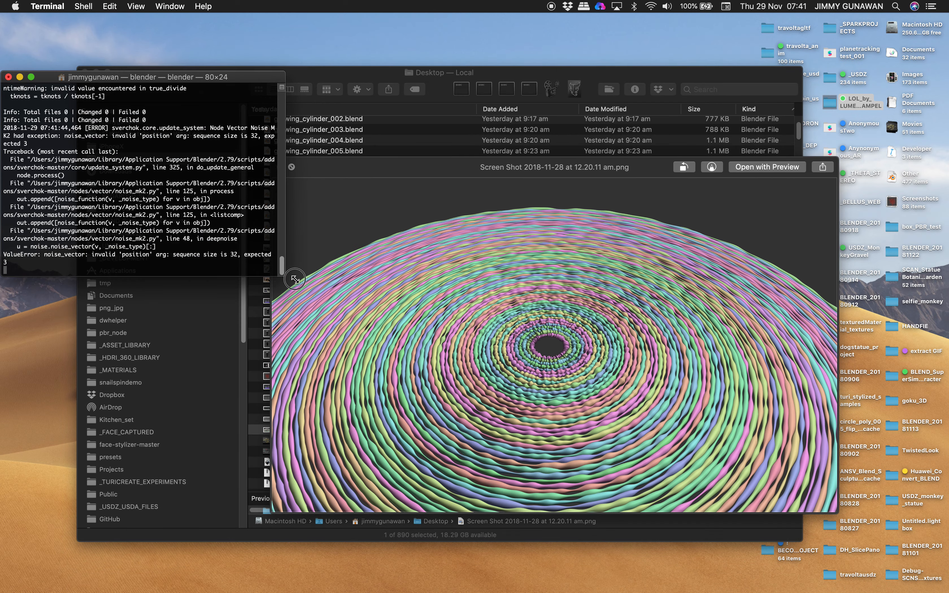
left_click_drag(295, 280, 378, 300)
key("ctrl+Right")
- Save the file and insert a Line node on the link feeding the Vector Noise node's Vertices input
scroll(320, 238, "up", 1)
key("super+s")
left_click(279, 252)
key("shift+a")
left_click(267, 228)
type("list")
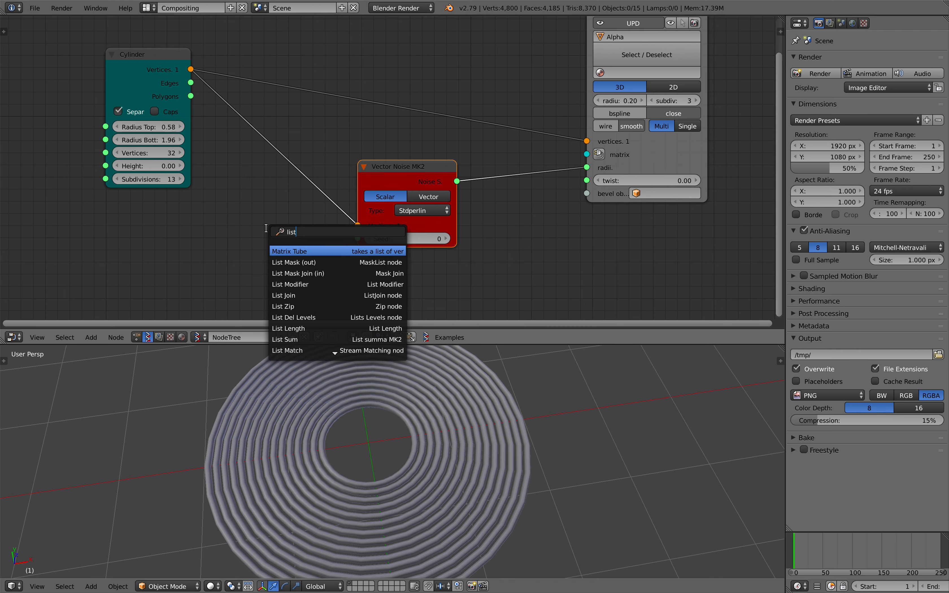
key("super+a")
type("line")
key("Return")
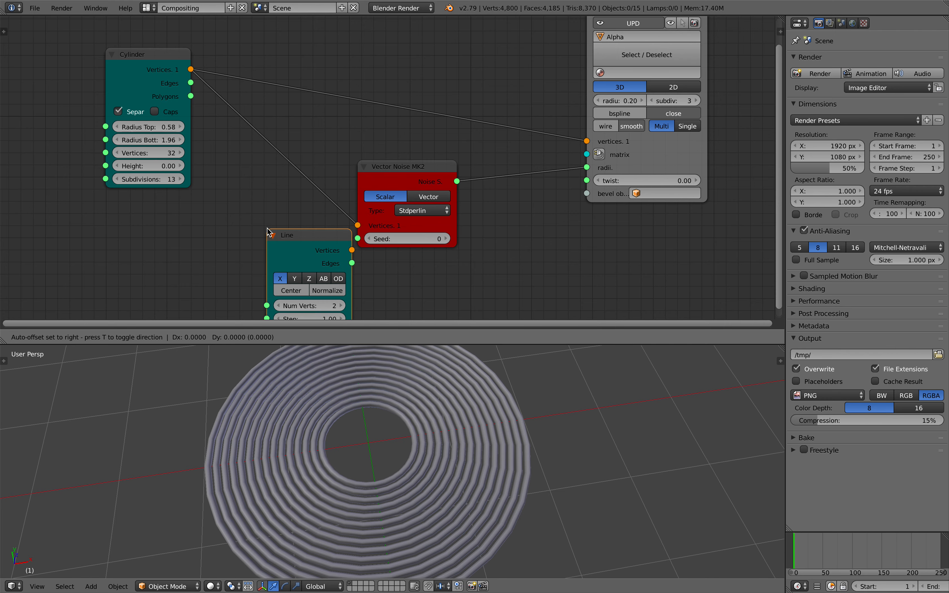
left_click(252, 165)
left_click_drag(279, 173, 297, 175)
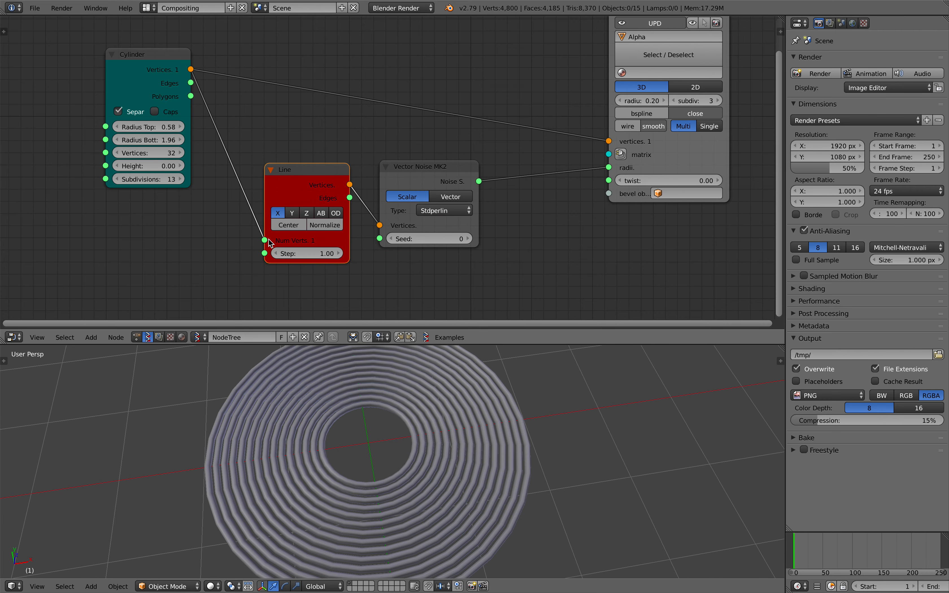
- Disconnect the Cylinder from the Line node's Num Verts input and set Num Verts to 37
left_click_drag(264, 240, 242, 227)
scroll(301, 246, "left", 1)
scroll(398, 401, "right", 3)
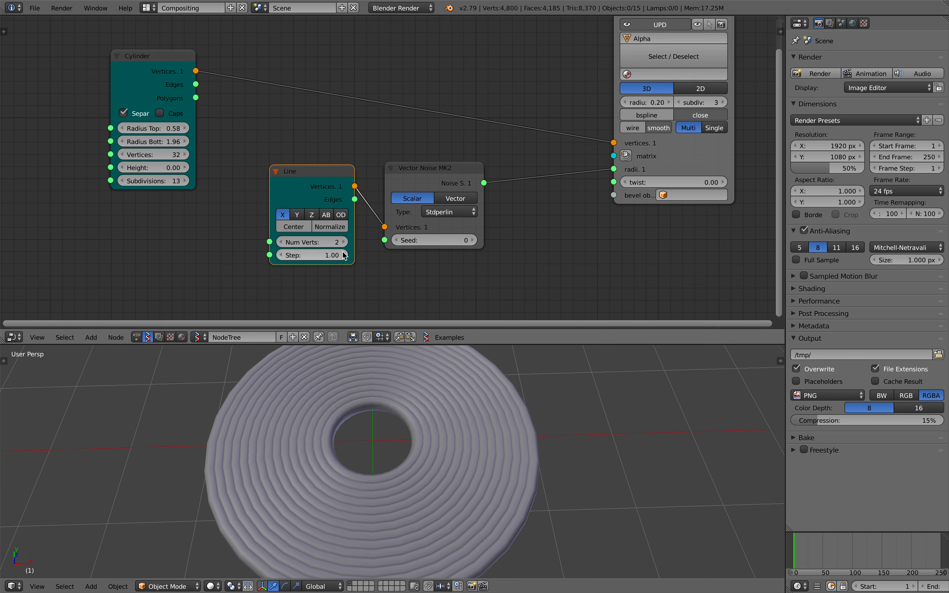
left_click_drag(340, 242, 451, 241)
left_click_drag(529, 242, 445, 242)
middle_click_drag(404, 455, 380, 433)
- Set the Vector Noise seed to 62, reposition the Vector Noise and Line nodes, and save the file
left_click_drag(414, 240, 455, 240)
left_click_drag(458, 178, 495, 176)
left_click_drag(340, 183, 349, 170)
middle_click_drag(370, 371, 380, 396)
key("ctrl+s")
left_click(380, 395)
- Set the Line node's Step to 0.68 and save the file
left_click_drag(342, 241, 329, 241)
mouse_move(411, 415)
middle_mouse_down()
mouse_move(439, 430)
mouse_move(432, 390)
mouse_move(419, 415)
middle_mouse_up()
key("ctrl+s")
left_click(436, 422)
key("ctrl+s")
left_click(420, 416)
- Insert a Math MK2 Multiply node between the Vector Noise output and the Polyline Viewer's radii, with y set to 0.45
middle_click_drag(527, 177, 495, 183)
left_click_drag(438, 179, 427, 169)
key("shift+a")
left_click(487, 180)
type("math")
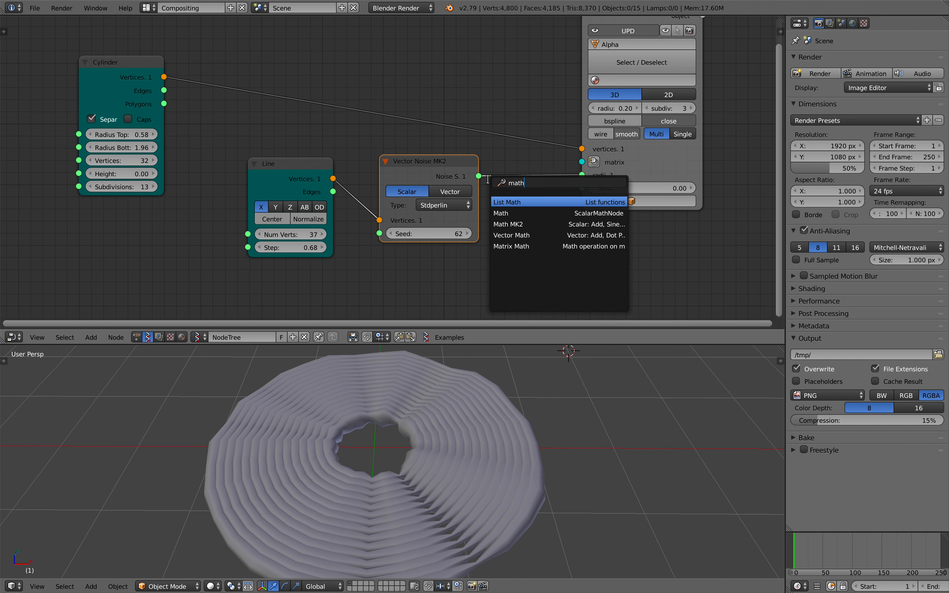
key("Down")
key("Down")
key("Return")
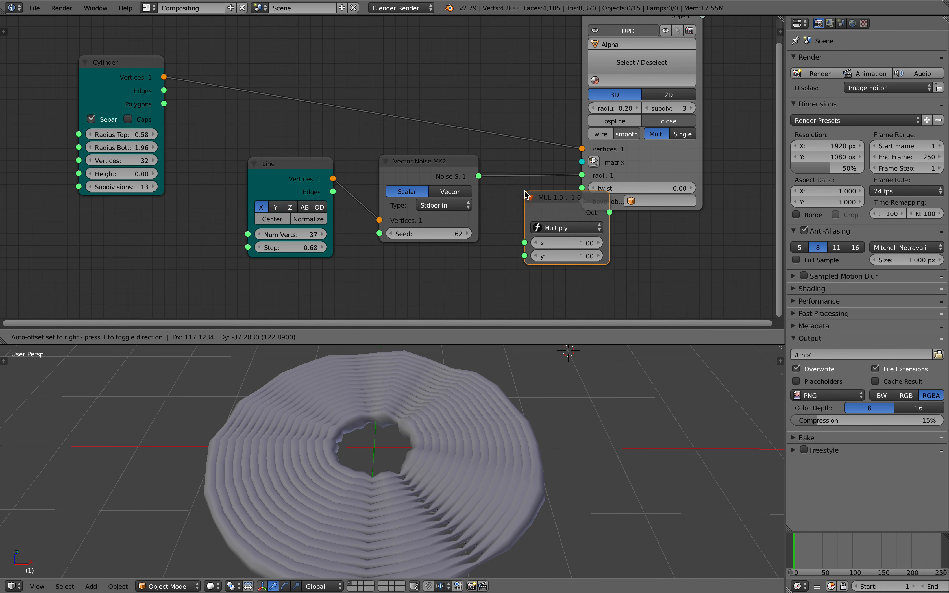
left_click(497, 164)
left_click_drag(572, 229, 563, 229)
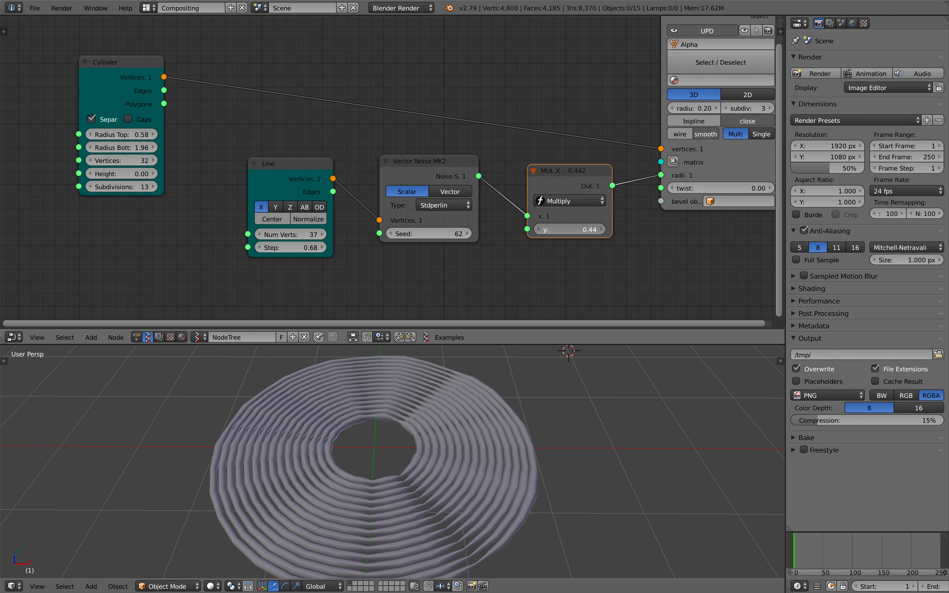
mouse_move(526, 412)
middle_mouse_down()
mouse_move(529, 442)
mouse_move(532, 416)
mouse_move(534, 425)
middle_mouse_up()
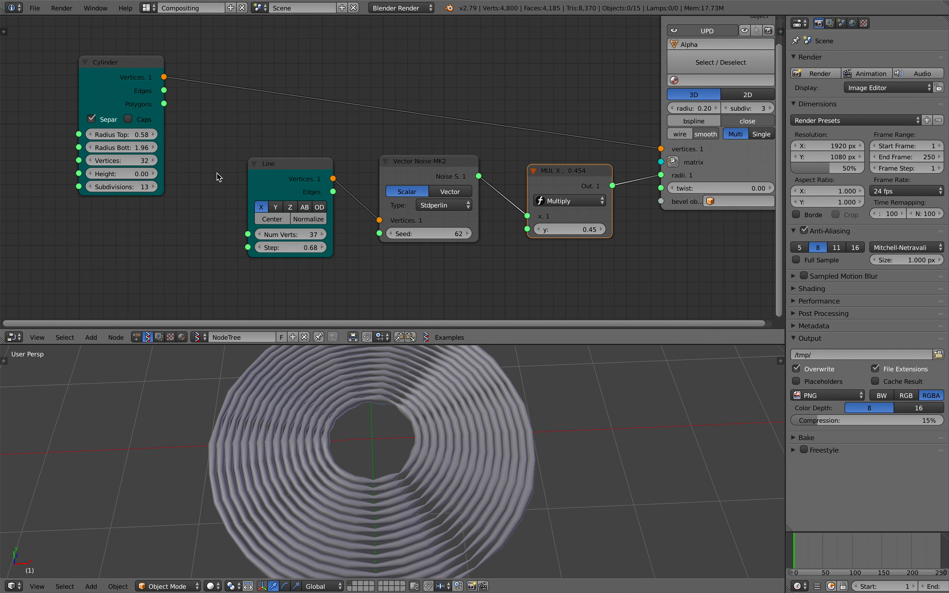
- Set the Line node's Num Verts to 66 and the Cylinder's Vertices to 146, and save the file
middle_click_drag(231, 188, 229, 199)
left_click_drag(265, 185, 263, 180)
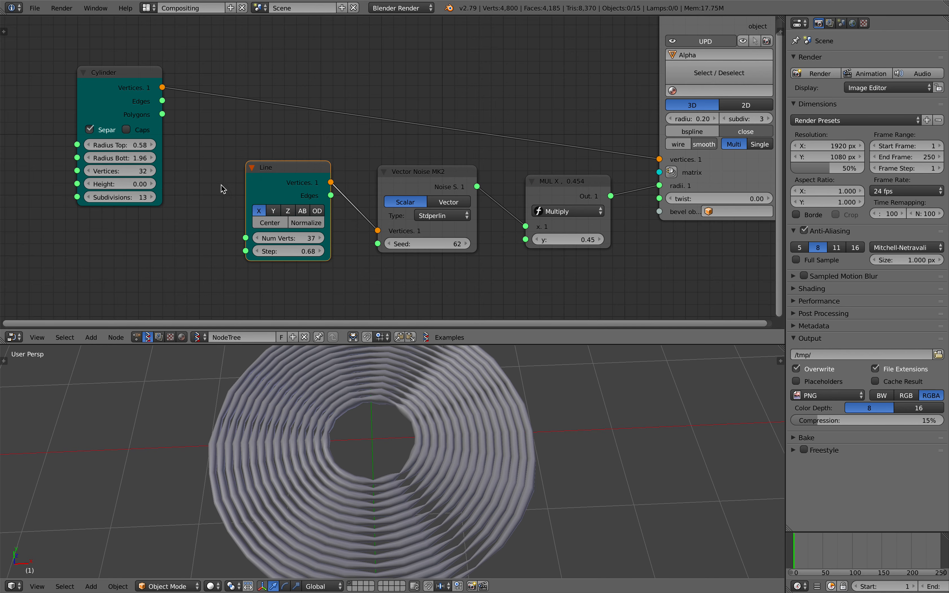
middle_click_drag(135, 176, 181, 169)
left_click_drag(176, 169, 176, 168)
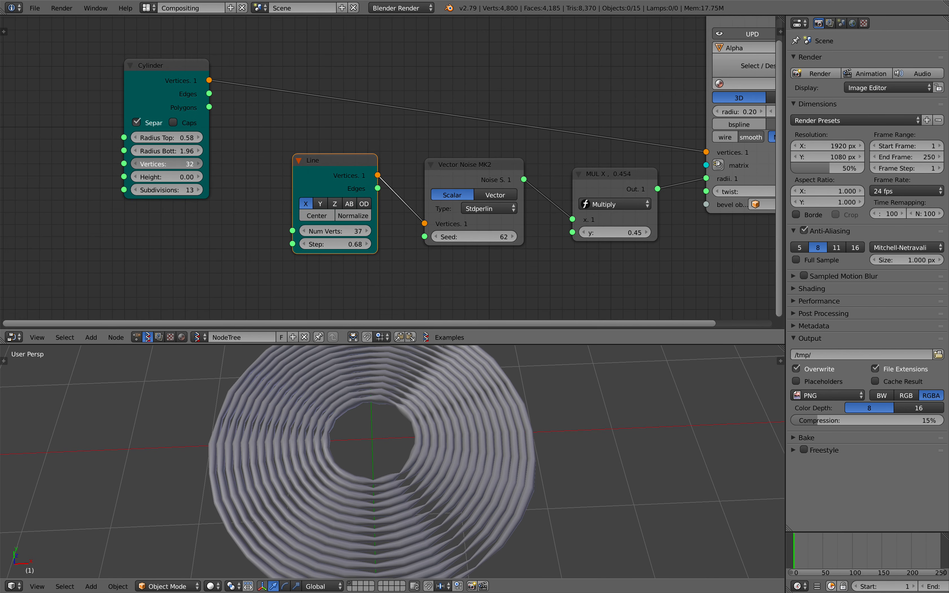
left_click_drag(335, 231, 310, 231)
left_click_drag(196, 164, 240, 164)
middle_click_drag(324, 436, 356, 432)
key("ctrl+s")
left_click(325, 434)
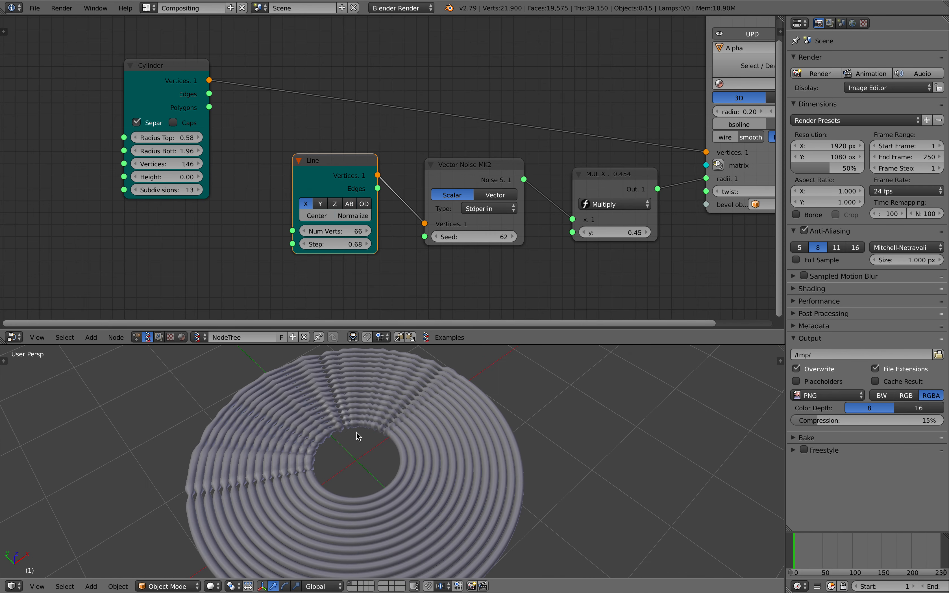
- Add an integer number node and place it in the empty space before the Cylinder node
scroll(197, 239, "down", 1)
middle_click_drag(196, 239, 211, 235)
key("shift+a")
left_click(192, 231)
type("int")
key("Down")
key("Down")
key("Down")
key("Down")
key("Down")
key("Down")
key("Return")
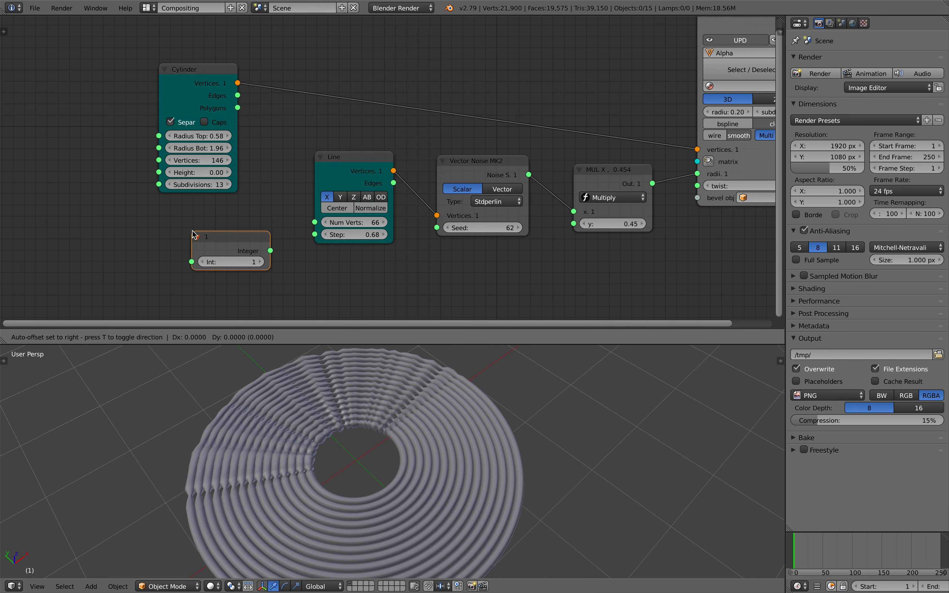
left_click(42, 194)
- Link the integer node to the Cylinder's Vertices and the Line's Num Verts inputs, and set it to 291
left_click_drag(107, 217, 191, 214)
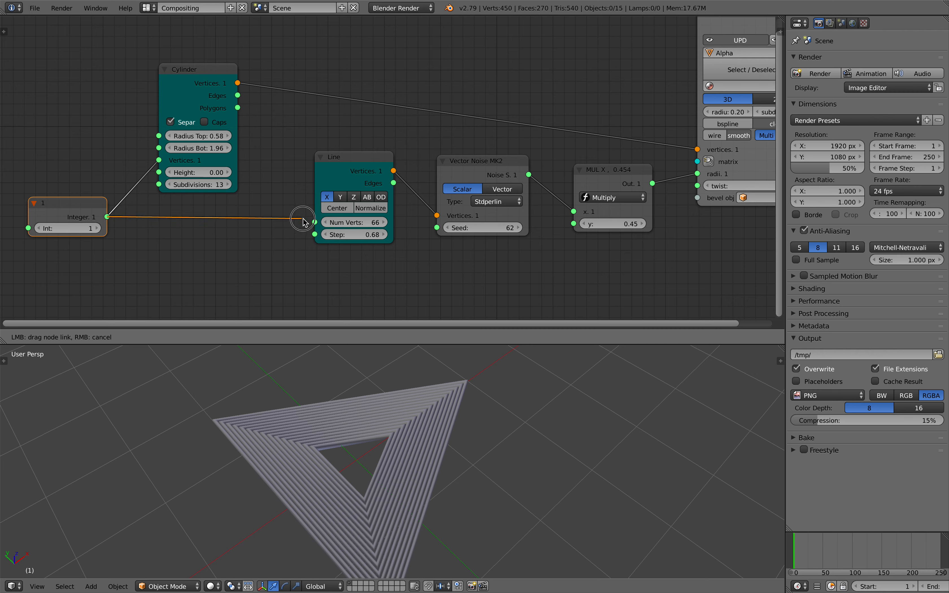
left_click_drag(302, 222, 314, 224)
left_click_drag(107, 227, 196, 227)
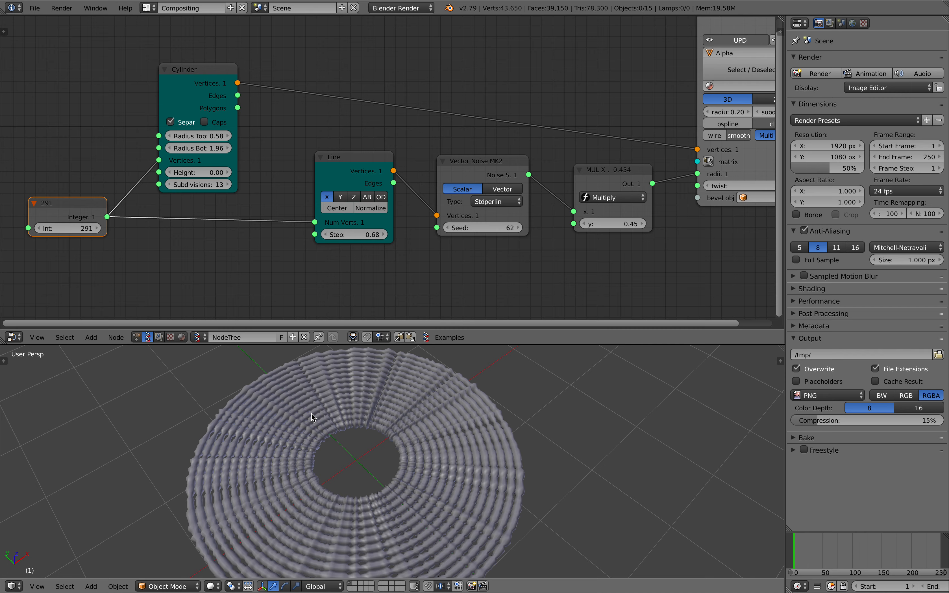
- Save the file and set the Multiply node's y value to 0.29
middle_click_drag(358, 455, 406, 419)
scroll(395, 451, "up", 2)
key("super+s")
left_click(396, 443)
left_click_drag(613, 223, 589, 224)
middle_click_drag(529, 431, 544, 408)
- Add a Range Int node below the Line node and link its Range output to the Vector Noise node's Seed input
middle_click_drag(356, 302, 386, 234)
key("alt+space")
type("range")
key("Return")
left_click(337, 200)
key("ctrl+s")
left_click(346, 203)
left_click_drag(408, 221, 412, 219)
left_click_drag(464, 164, 466, 159)
scroll(459, 243, "down", 1)
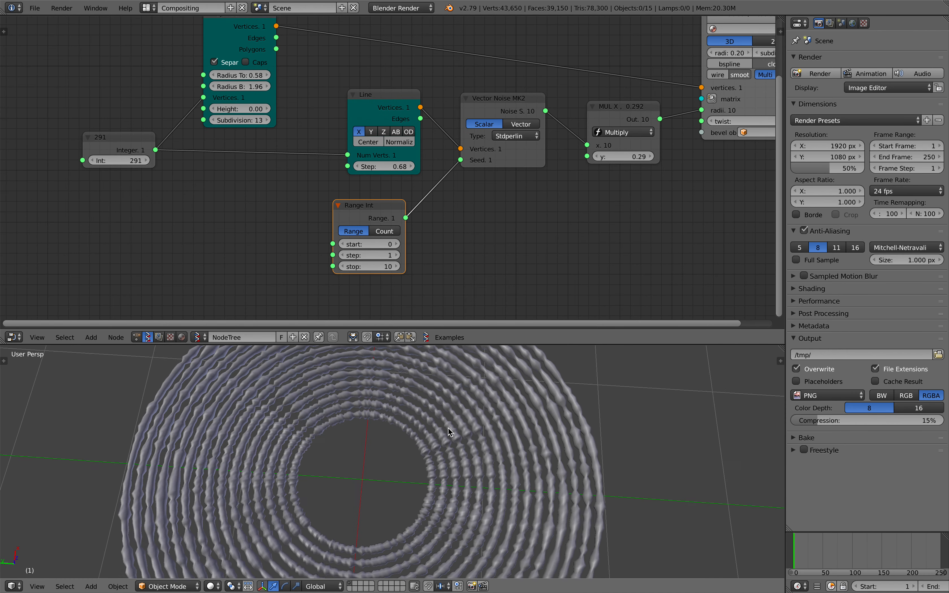
- Space out the Range Int, Cylinder and integer nodes in the node tree, and save the file
middle_click_drag(448, 427, 396, 416)
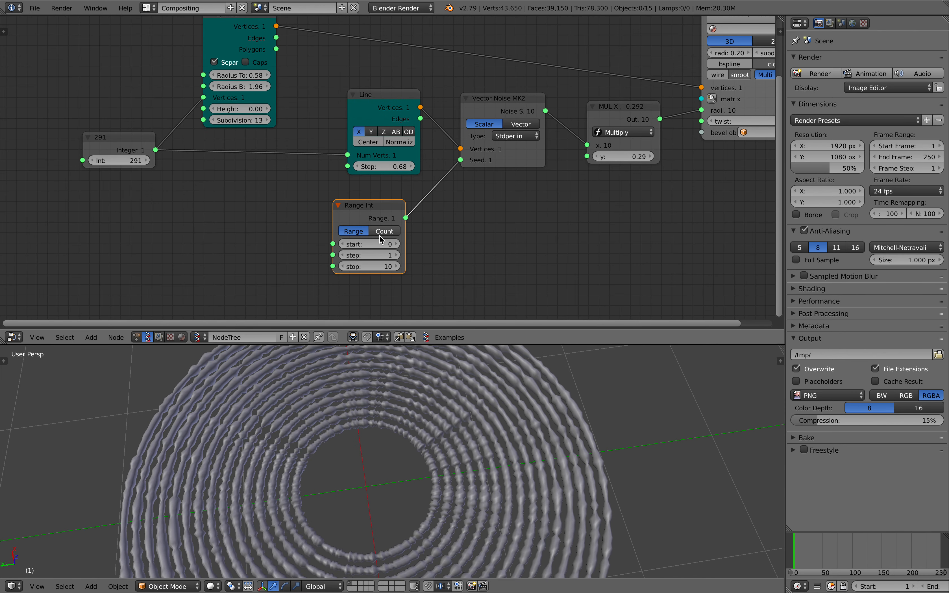
left_click_drag(372, 212, 381, 214)
scroll(276, 181, "down", 1)
left_click_drag(236, 110, 206, 120)
left_click_drag(166, 148, 138, 148)
key("ctrl+s")
left_click(138, 148)
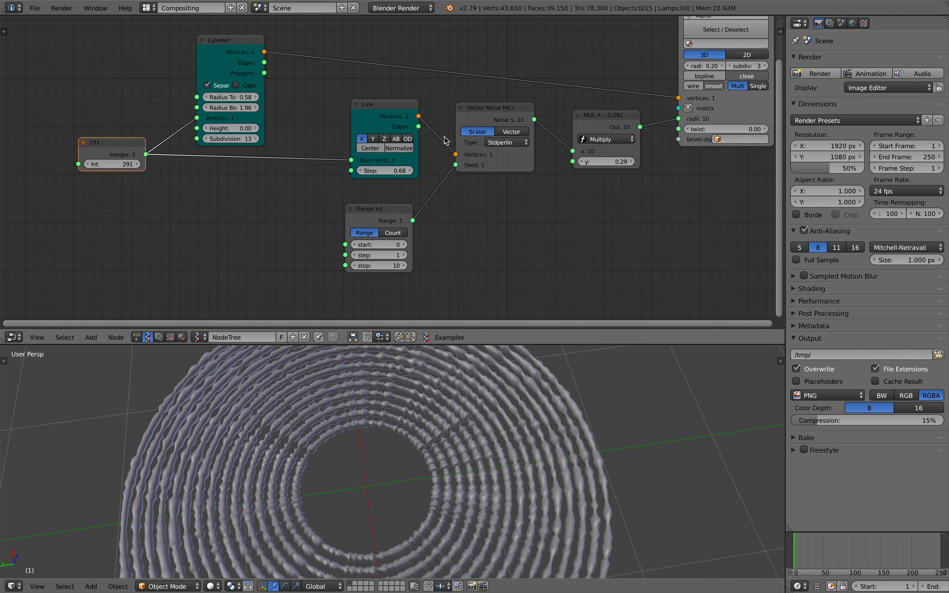
middle_click_drag(451, 120, 450, 131)
scroll(381, 260, "up", 1)
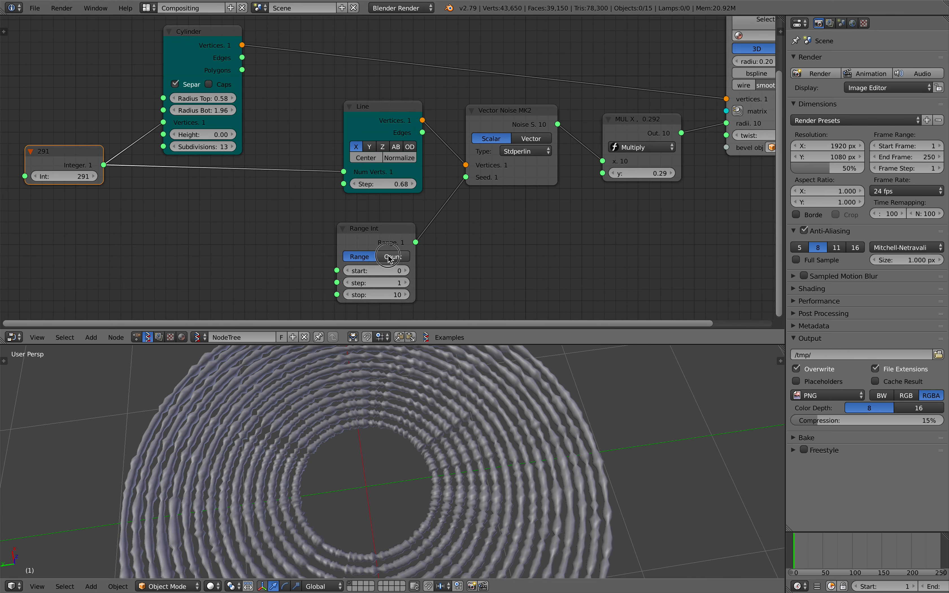
- Switch the Range Int node to Count mode and set its count to 28
left_click(388, 256)
middle_click_drag(389, 258, 394, 196)
left_click_drag(378, 241, 409, 241)
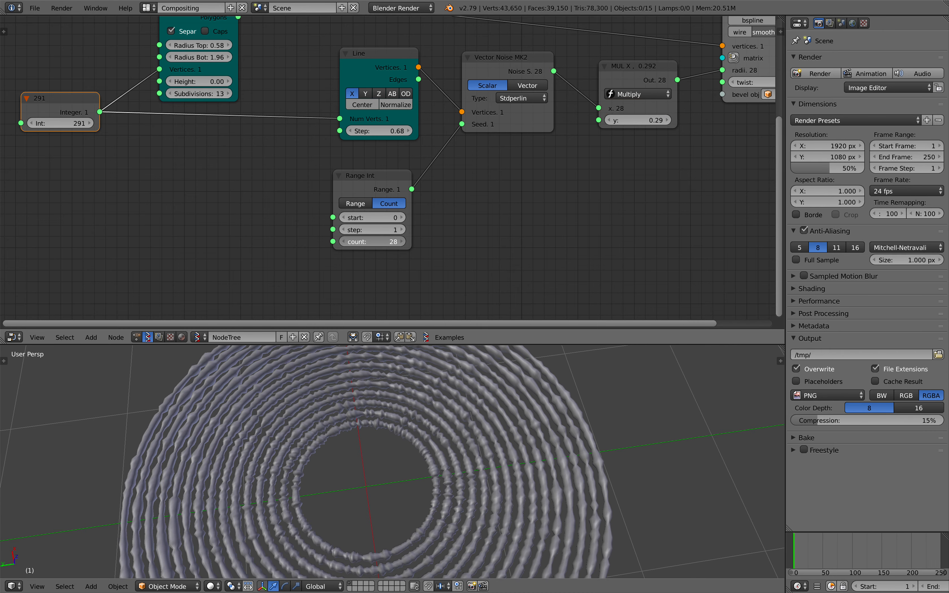
- Enlarge the 3D viewport and set the Range Int node's count to 1
left_click_drag(404, 331, 425, 216)
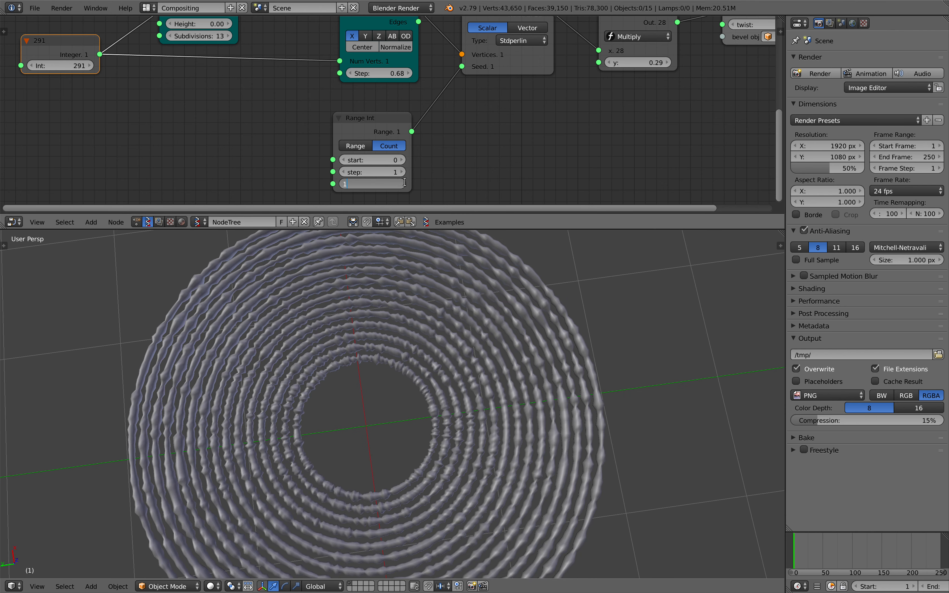
key("Return")
middle_click_drag(419, 338, 493, 321)
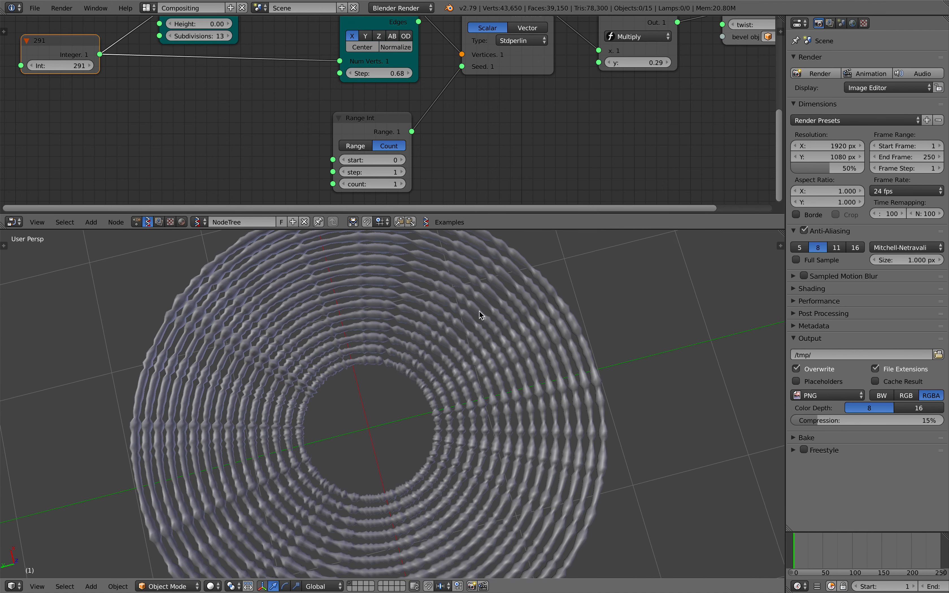
- Increase the Range Int node's count one at a time to 16 and inspect the rings
left_click(402, 183)
left_click(402, 183)
left_click(402, 184)
left_click(402, 184)
left_click(401, 184)
left_click(402, 184)
left_click(403, 186)
left_click(403, 185)
left_click(403, 186)
left_click(403, 186)
left_click(403, 186)
left_click(403, 186)
left_click(407, 187)
left_click(404, 186)
left_click(403, 184)
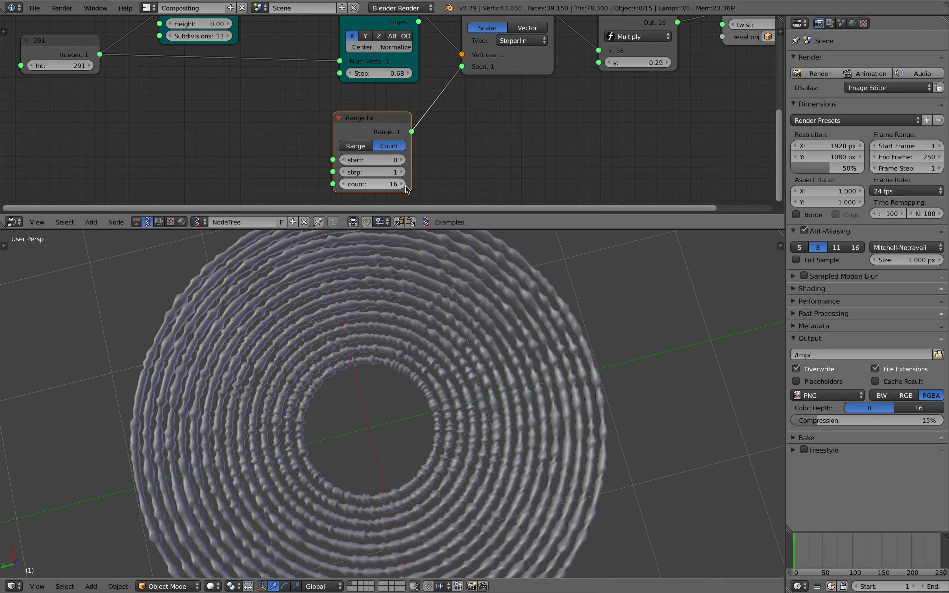
middle_click_drag(434, 403, 479, 389)
middle_click_drag(414, 361, 443, 363)
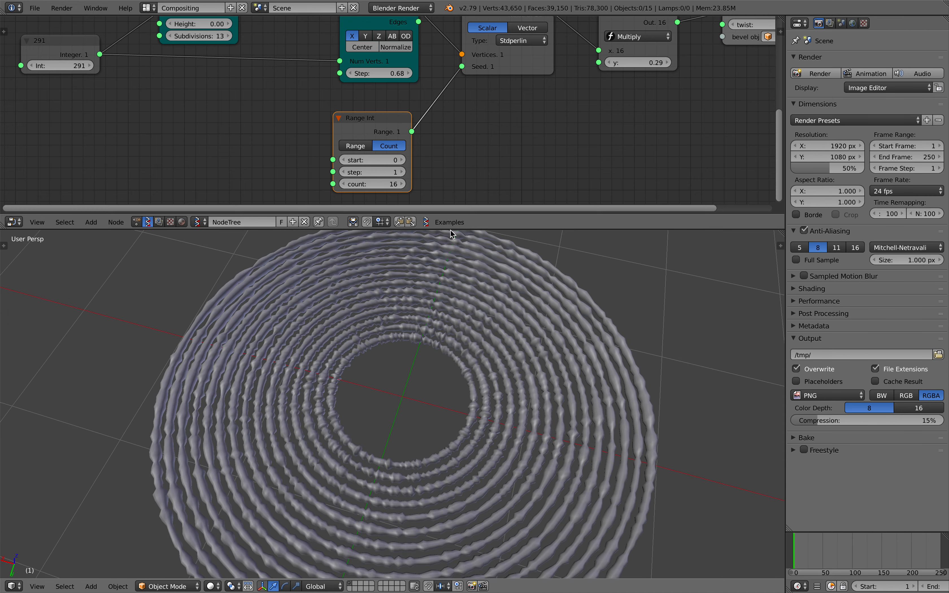
- Enlarge the node editor slightly and rename the node tree as Carpet
left_click_drag(450, 229, 286, 251)
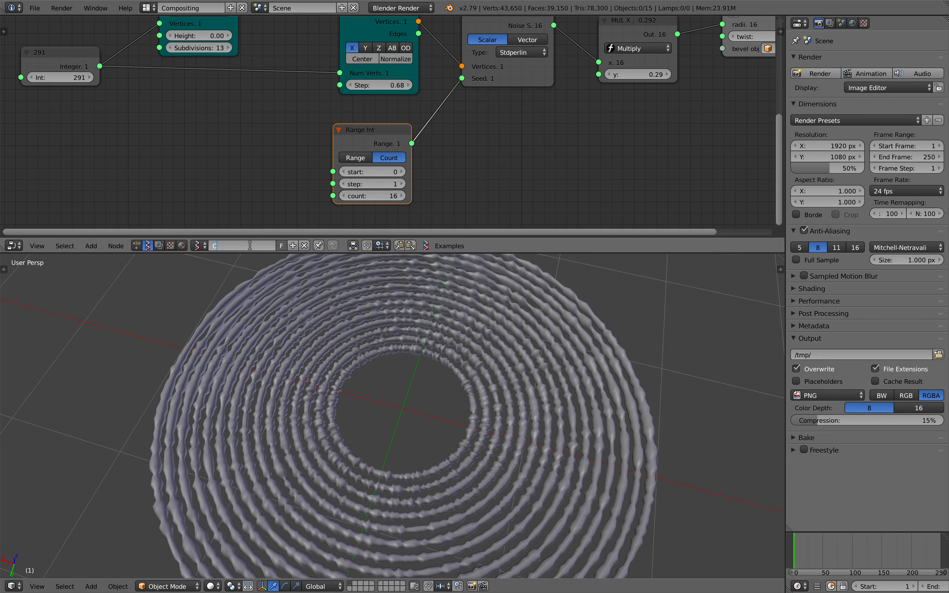
middle_click_drag(421, 365, 441, 394)
middle_click_drag(241, 102, 239, 145)
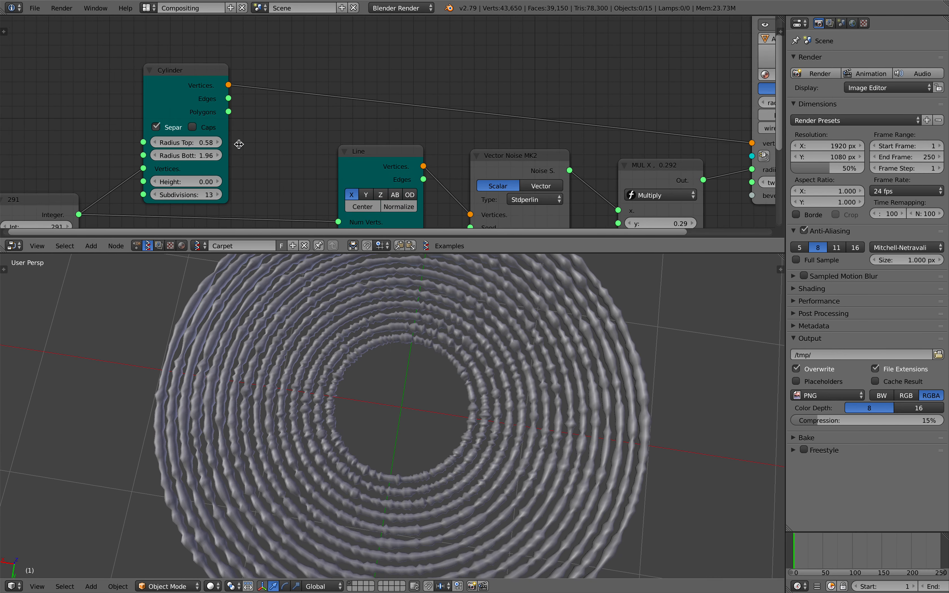
- Set the Cylinder node's height to 1.74, top radius to 0.10 and bottom radius to 1.56
mouse_move(200, 156)
left_mouse_down()
mouse_move(235, 156)
mouse_move(188, 156)
mouse_move(208, 156)
left_mouse_up()
middle_click_drag(276, 264, 425, 394)
scroll(426, 393, "down", 3)
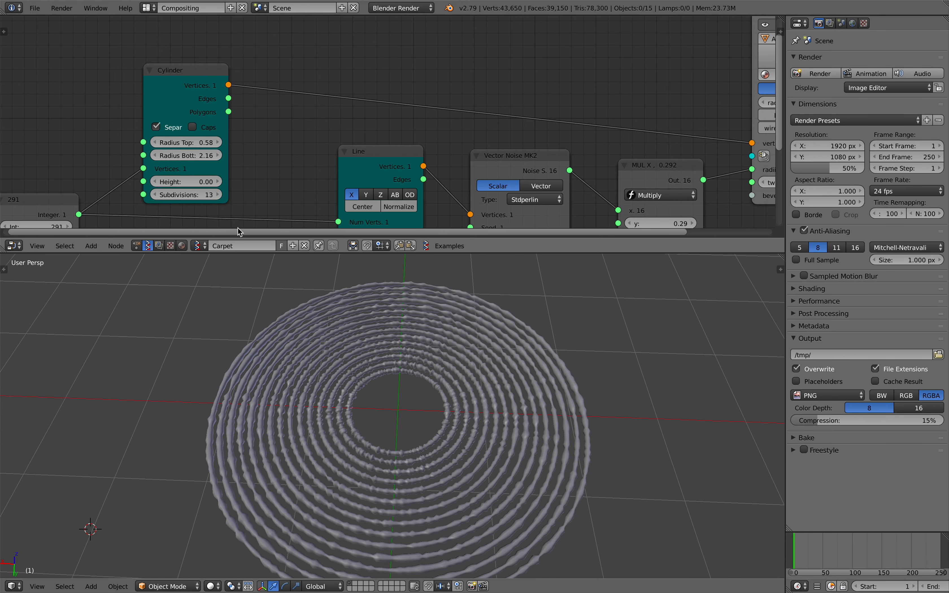
left_click_drag(186, 181, 161, 143)
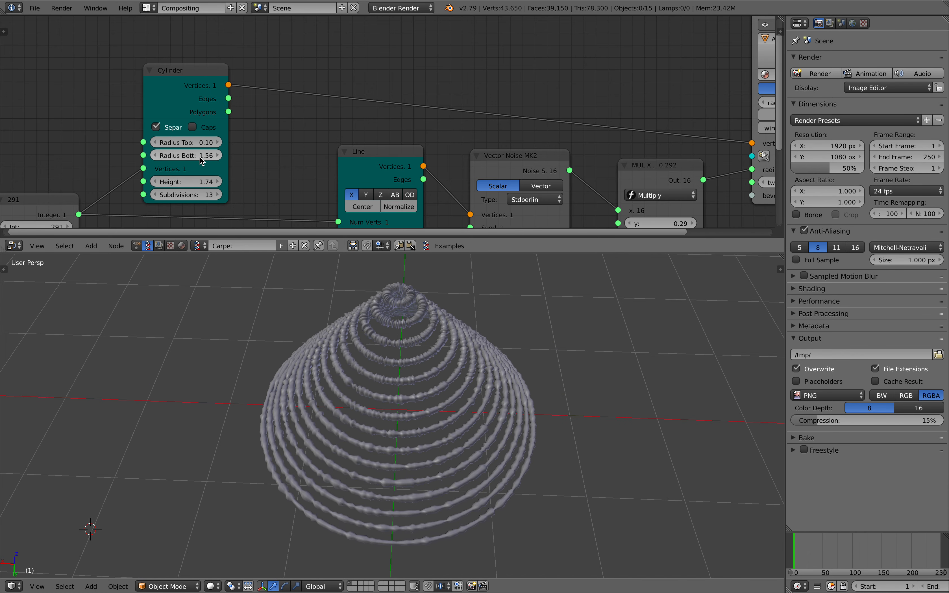
- Set the Cylinder node's subdivisions to 51 and save the file over the existing one
left_click_drag(198, 197, 231, 196)
middle_click_drag(359, 390, 370, 385)
key("ctrl+s")
left_click(370, 385)
- Set the Range Int node's count to 54 and inspect the varied rings from the side and above
scroll(380, 212, "up", 3)
middle_click_drag(379, 212, 334, 134)
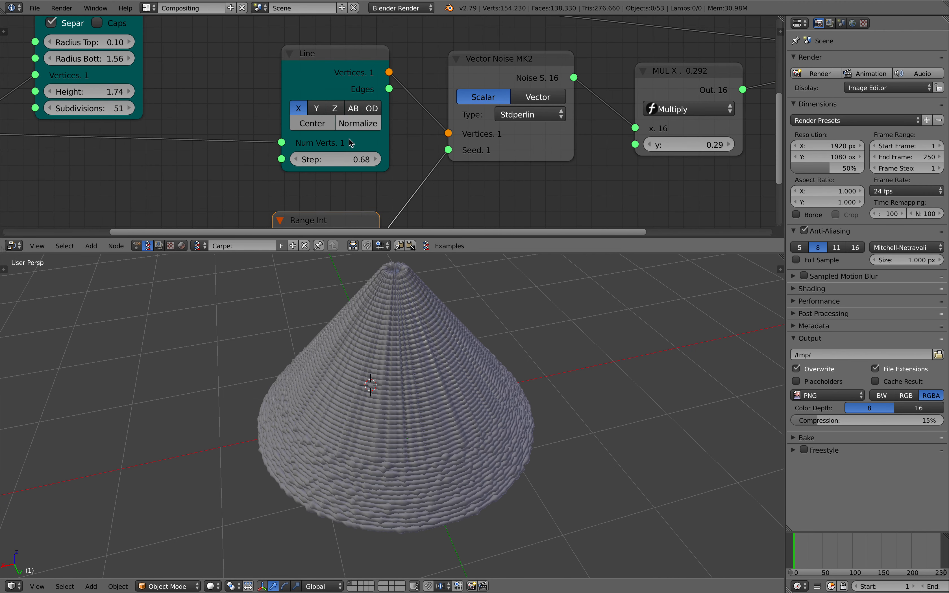
middle_click_drag(348, 201, 348, 80)
left_click_drag(325, 195, 343, 195)
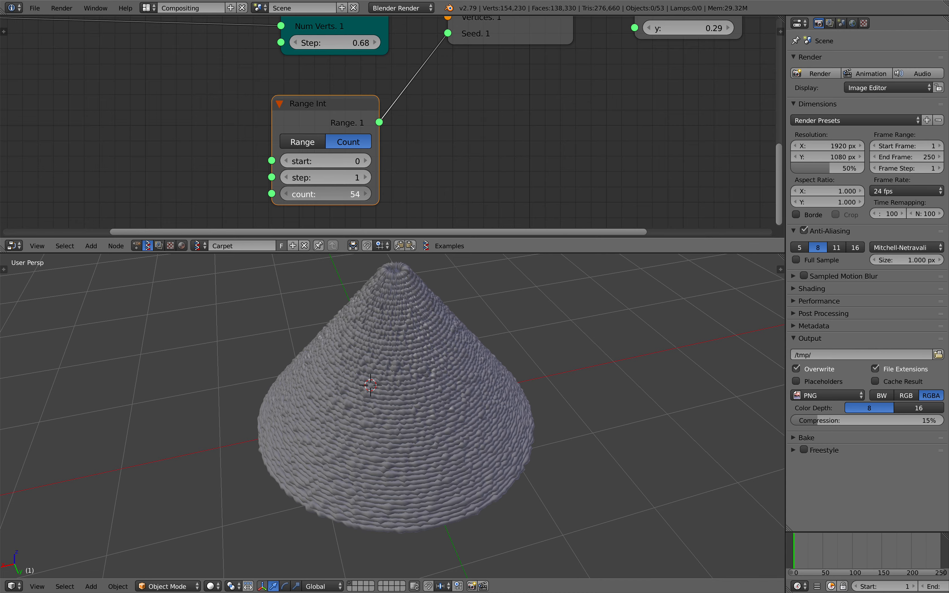
middle_click_drag(490, 332, 433, 347)
middle_click_drag(498, 110, 412, 198)
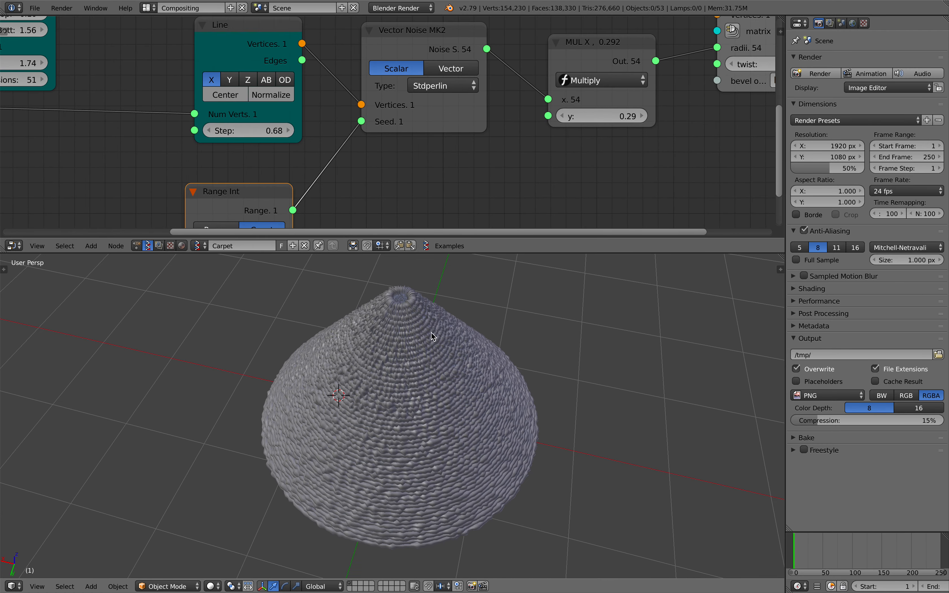
middle_click_drag(432, 335, 388, 382)
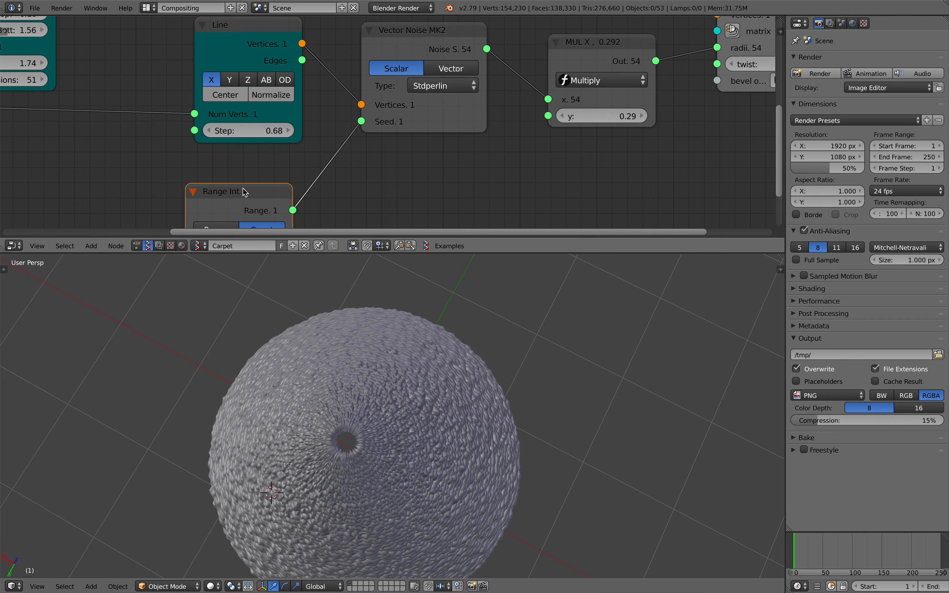
- Flatten the cone into a disc by setting the Cylinder node's height to 0
scroll(243, 192, "down", 3)
middle_click_drag(66, 123, 267, 144)
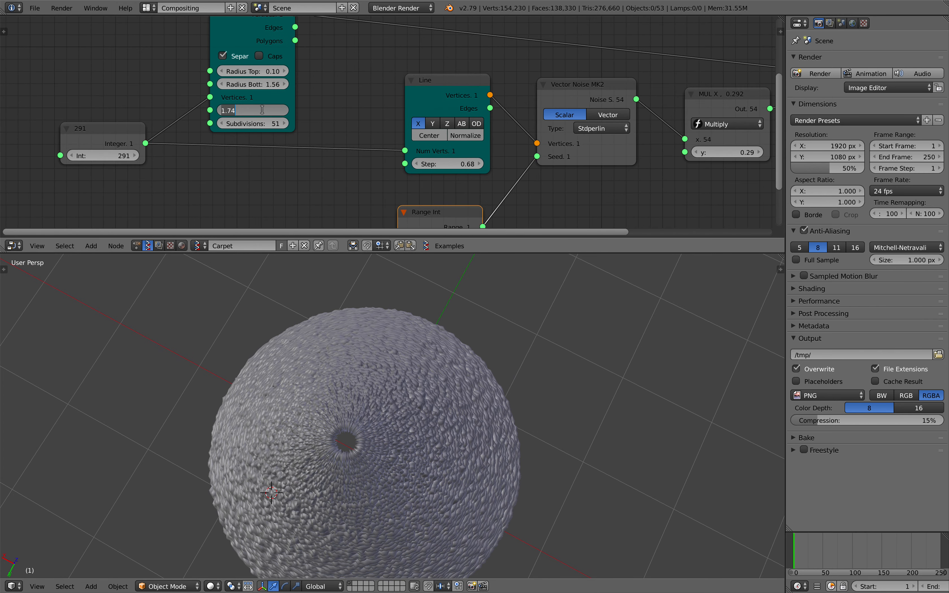
type("0")
key("Return")
scroll(438, 362, "up", 6)
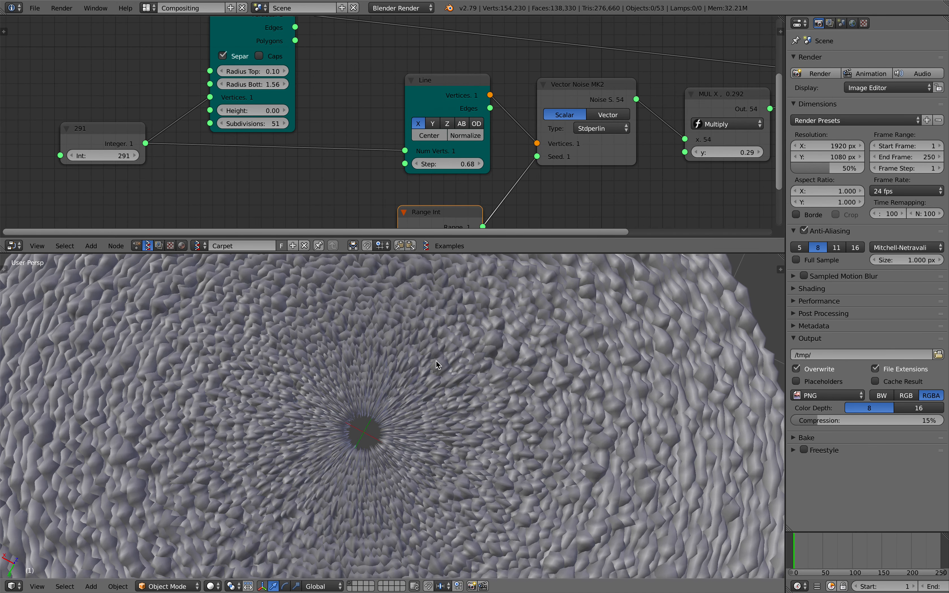
- Set the Cylinder node's top radius to 0.07 and bottom radius to 2.43, and save over circle_carpet_001.blend
left_click_drag(253, 71, 325, 86)
scroll(449, 440, "down", 8)
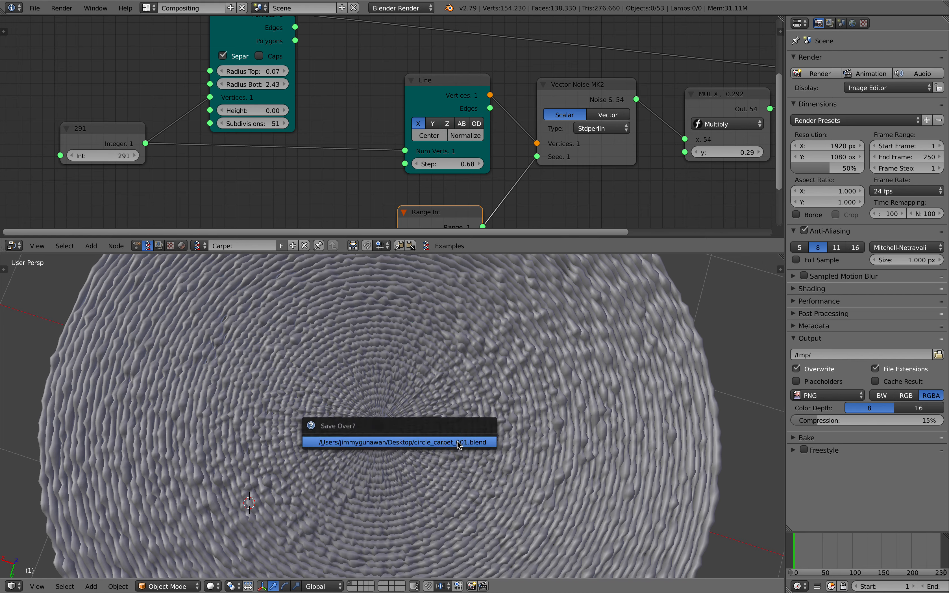
scroll(516, 411, "down", 2)
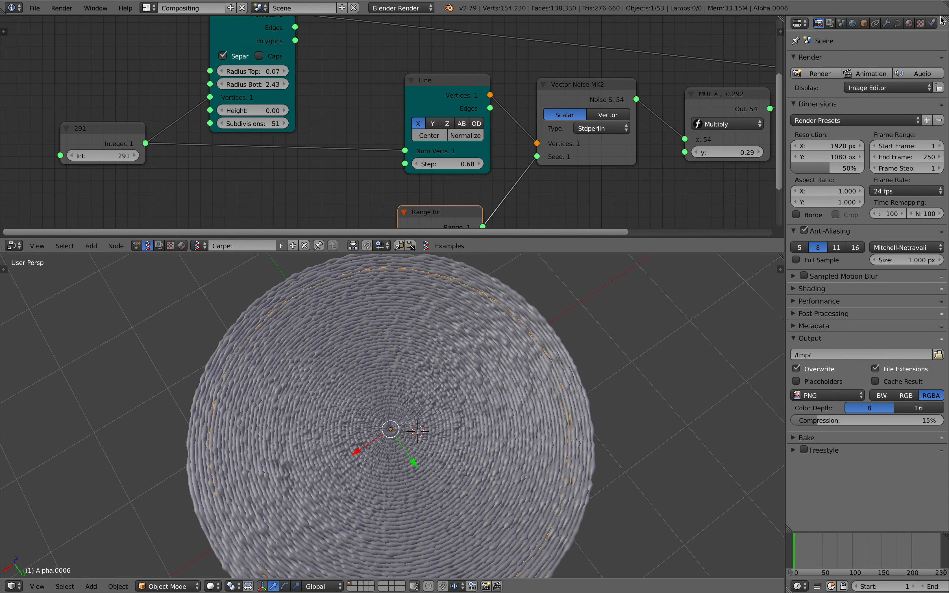
- Split the Properties editor, make the new upper area an Outliner and look through the Alpha ring objects
left_click_drag(943, 25, 939, 283)
left_click(798, 25)
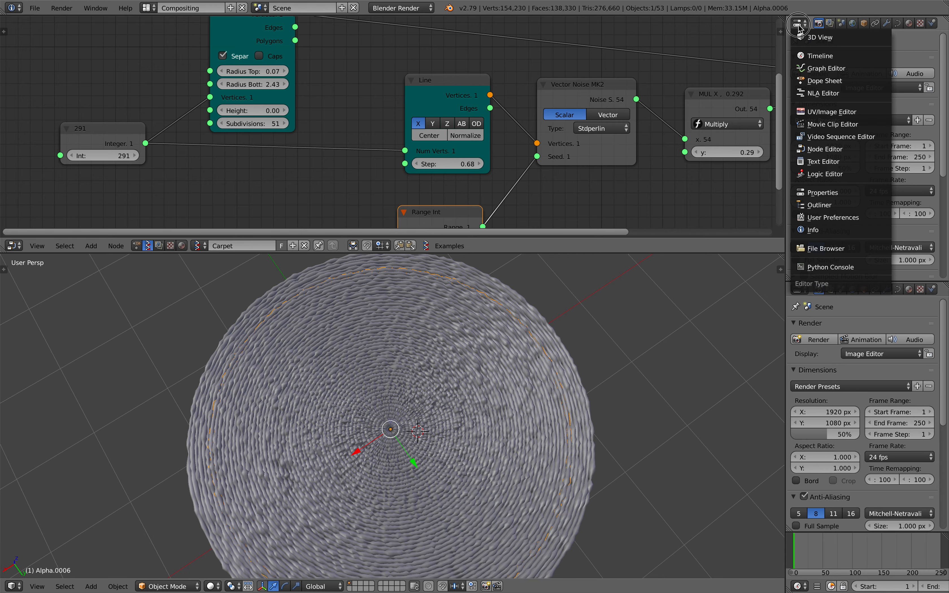
left_click(817, 206)
left_click_drag(945, 70, 947, 230)
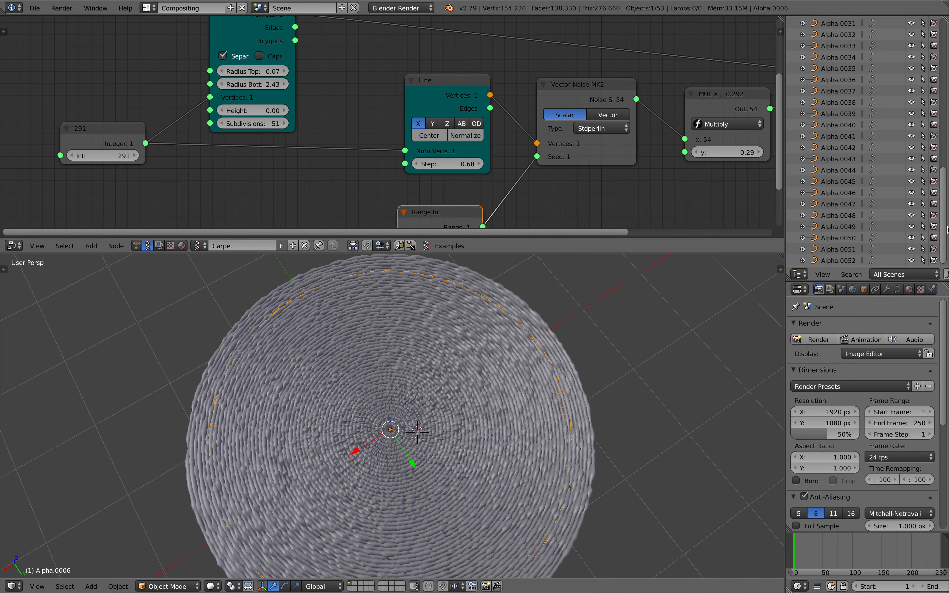
scroll(884, 247, "up", 10)
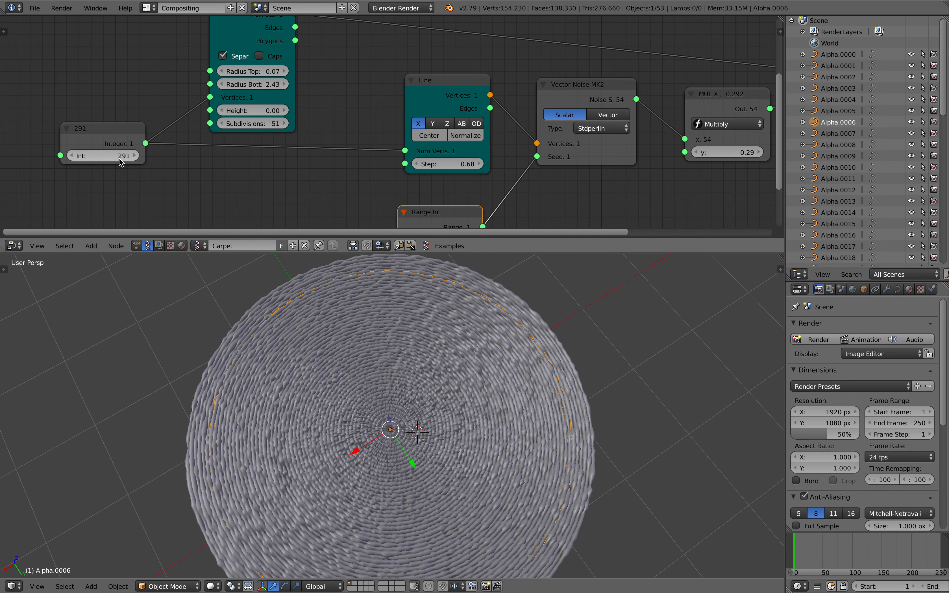
- Set the integer node to 149 and the Cylinder node's subdivisions to 50, and save the file
left_click_drag(118, 160, 65, 155)
left_click(221, 125)
scroll(196, 130, "up", 2)
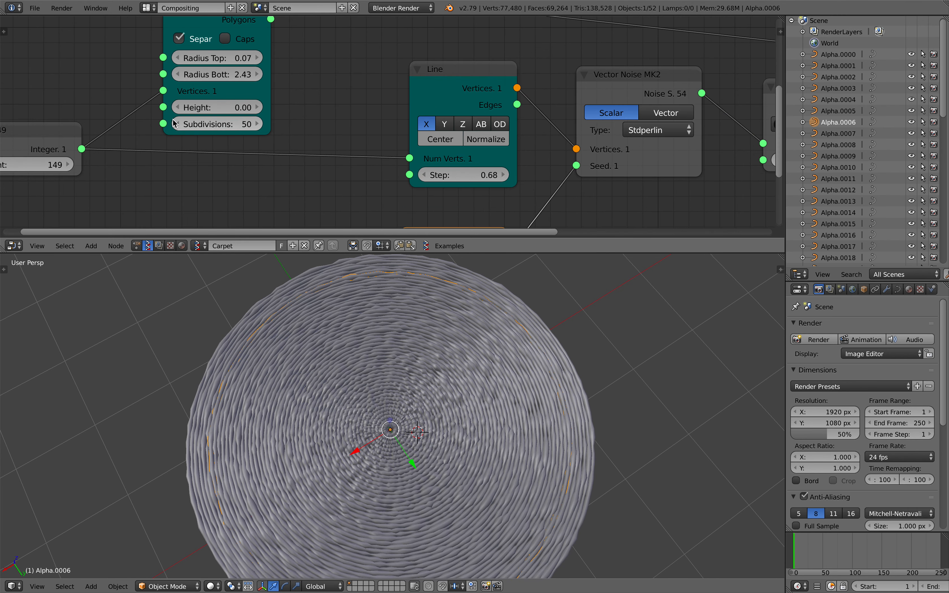
scroll(422, 356, "up", 4)
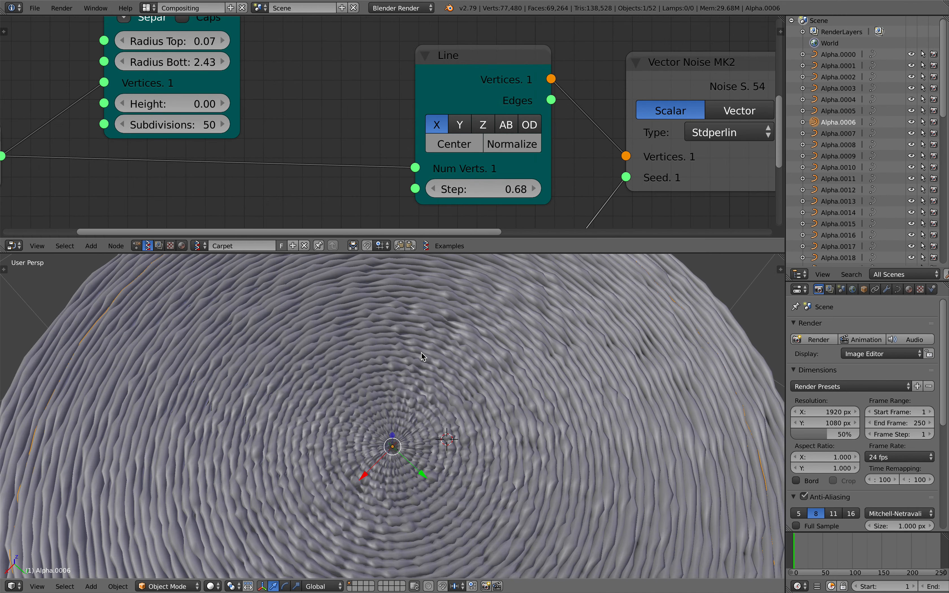
scroll(428, 375, "up", 2)
key("ctrl+s")
left_click(430, 391)
- Enable bspline on the polyline viewer node and check the smoothed rings
middle_click_drag(526, 144, 261, 139)
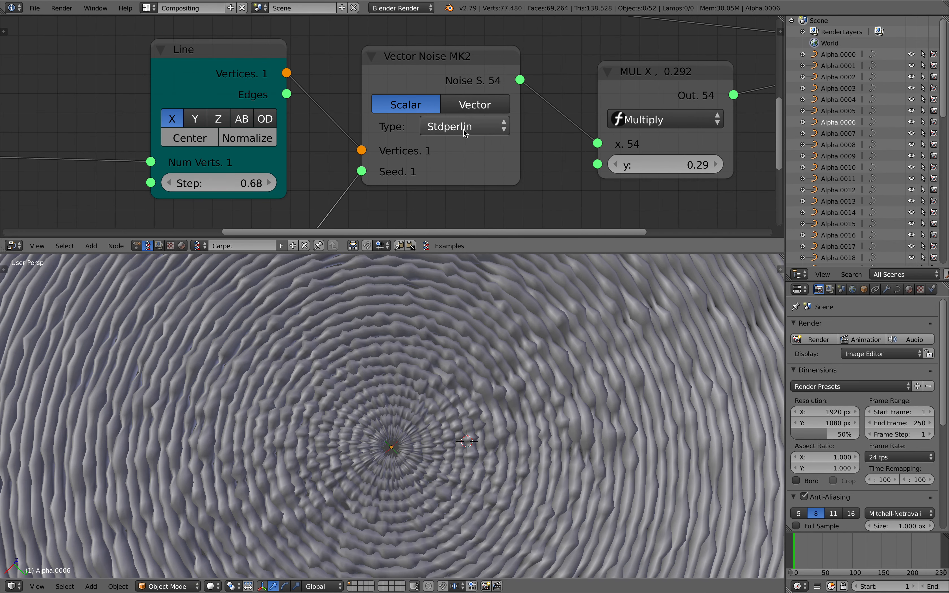
middle_click_drag(645, 143, 342, 143)
scroll(397, 143, "down", 2)
middle_click_drag(467, 156, 339, 203)
left_click(389, 71)
middle_click_drag(436, 379, 415, 379)
mouse_move(429, 421)
middle_mouse_down()
mouse_move(437, 409)
mouse_move(437, 425)
middle_mouse_up()
- Review the Carpet node tree back to the Cylinder node and save over circle_carpet_001.blend
middle_click_drag(402, 61, 425, 70)
scroll(286, 69, "down", 4)
middle_click_drag(286, 70, 680, 110)
middle_click_drag(223, 91, 480, 126)
scroll(202, 109, "down", 2)
middle_click_drag(341, 119, 340, 62)
scroll(381, 102, "up", 4)
middle_click_drag(445, 384, 477, 365)
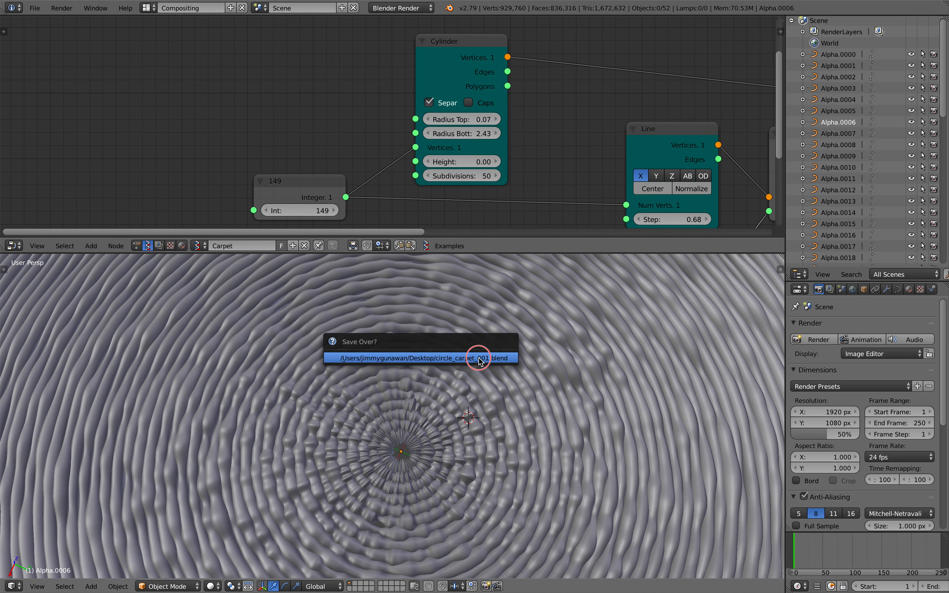
- Review the Vector Noise MK2 node and its neighbours, and check the full carpet with all rings selected
scroll(561, 153, "down", 1)
middle_click_drag(561, 152, 202, 98)
left_click(261, 86)
left_click(362, 86)
scroll(353, 157, "down", 1)
scroll(451, 359, "down", 4)
key("a")
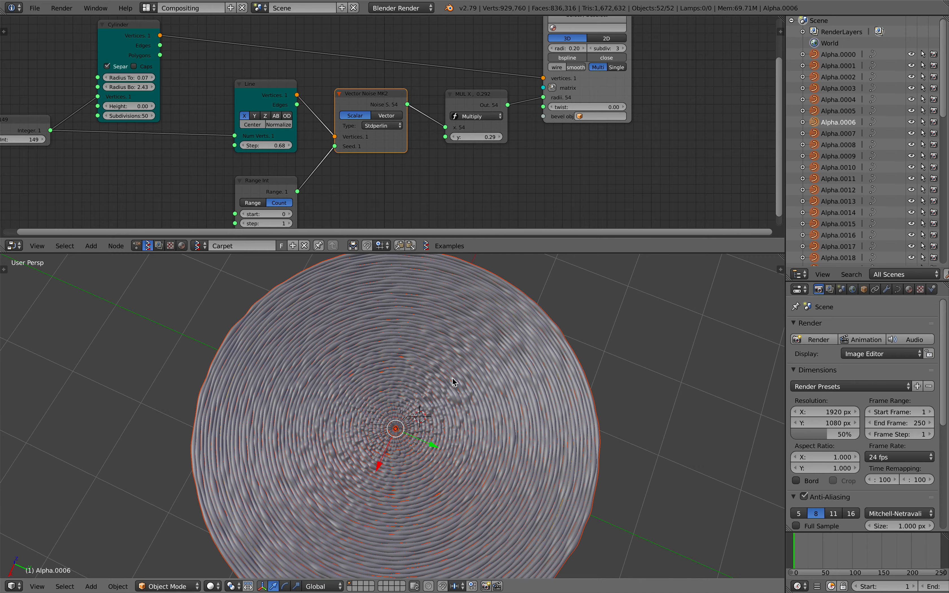
scroll(449, 372, "up", 4)
key("a")
- Deselect nothing further and save the finished carpet over circle_carpet_001.blend
key("ctrl+s")
middle_click_drag(446, 372, 464, 375)
key("ctrl+s")
left_click(464, 376)
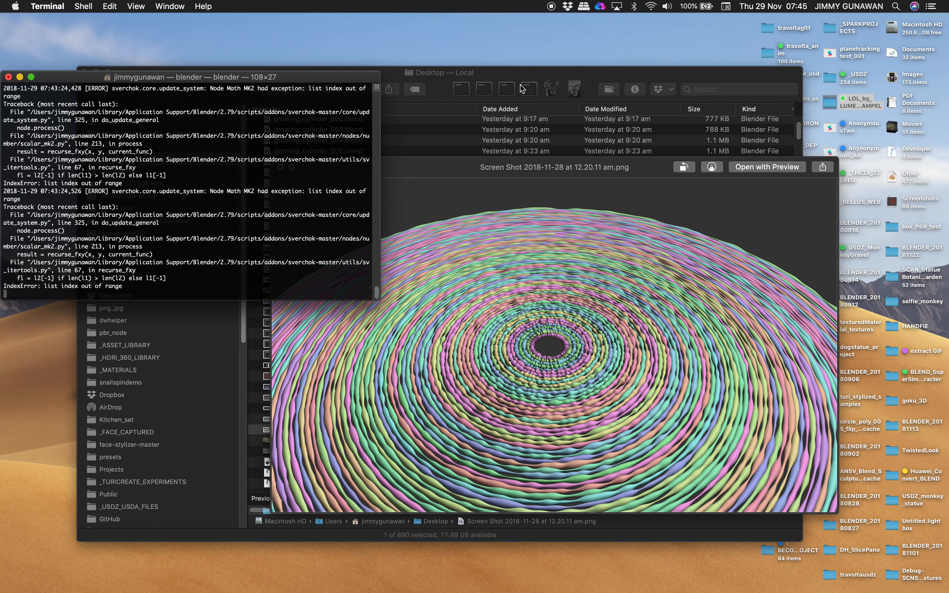
- Switch to Finder, close the screenshot preview, launch Blender 2.80 and dismiss its splash screen
left_click(536, 60)
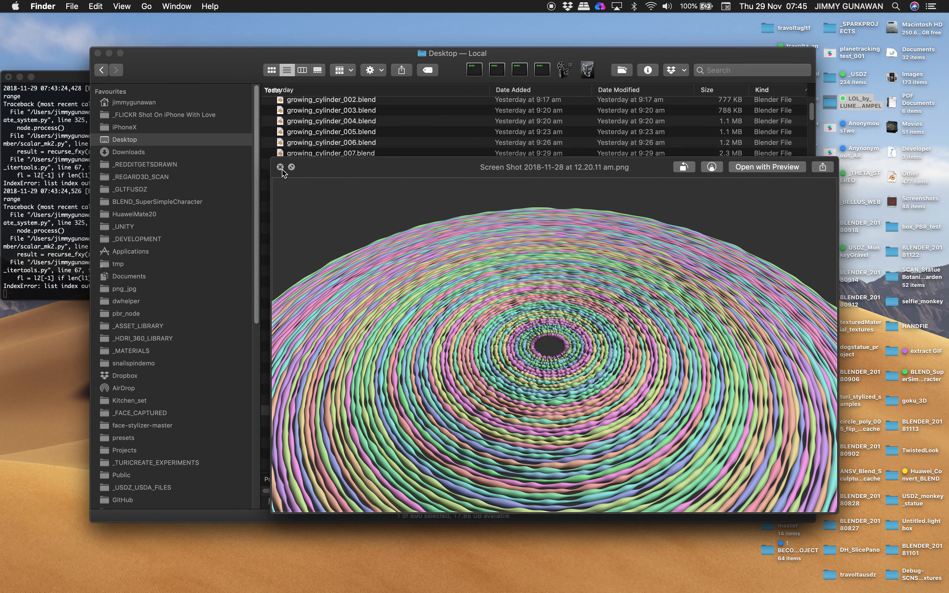
left_click(281, 167)
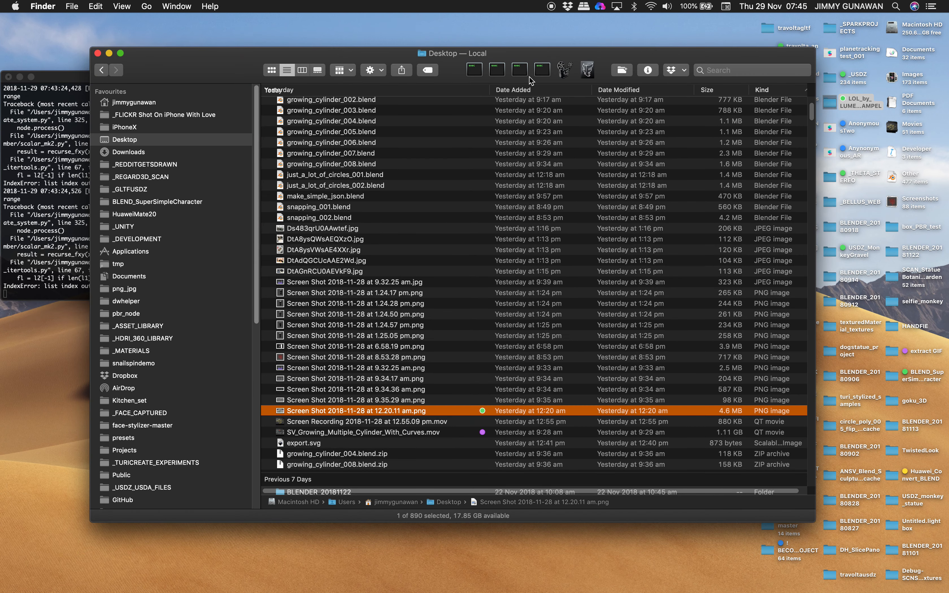
left_click(542, 70)
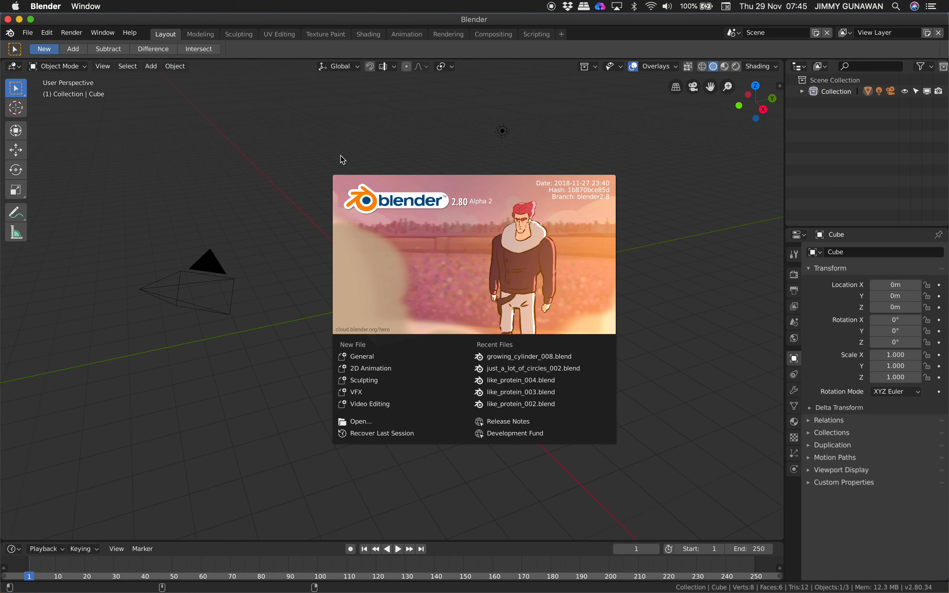
left_click(325, 162)
- Try out 3D cursor placement and box selection on the default cube
middle_click_drag(325, 162, 404, 248)
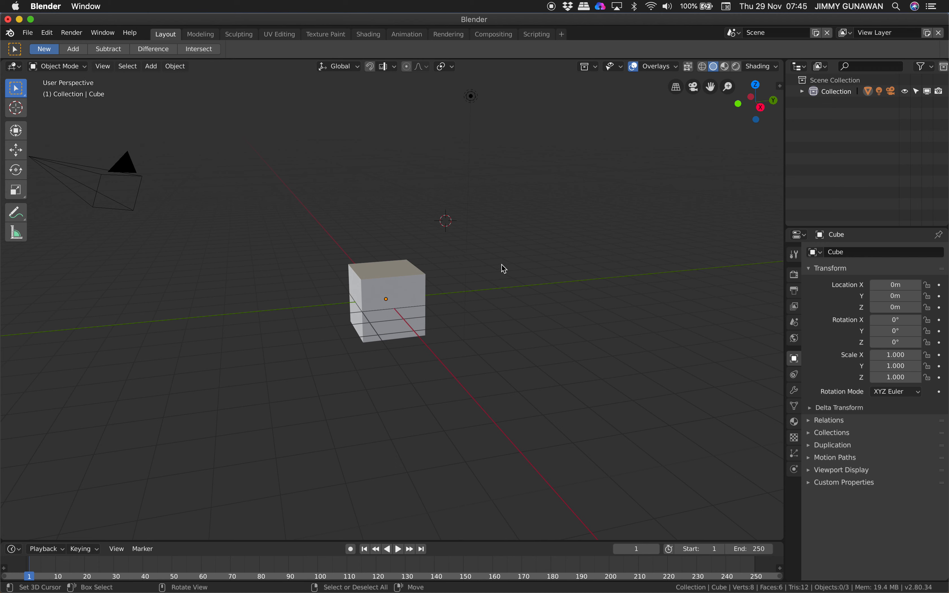
left_click(369, 221)
left_click_drag(386, 255, 458, 342)
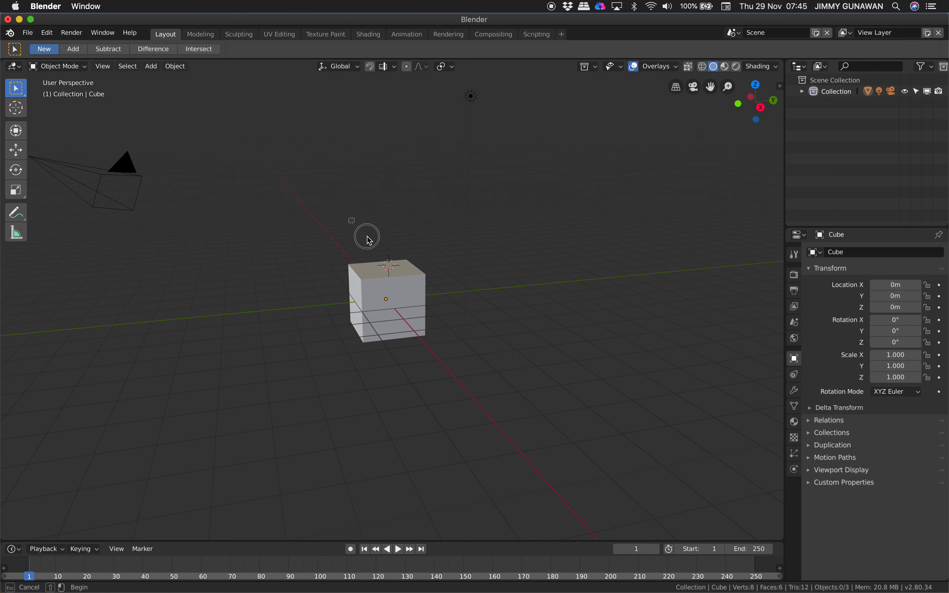
left_click_drag(380, 265, 431, 326)
middle_click_drag(324, 247, 309, 212)
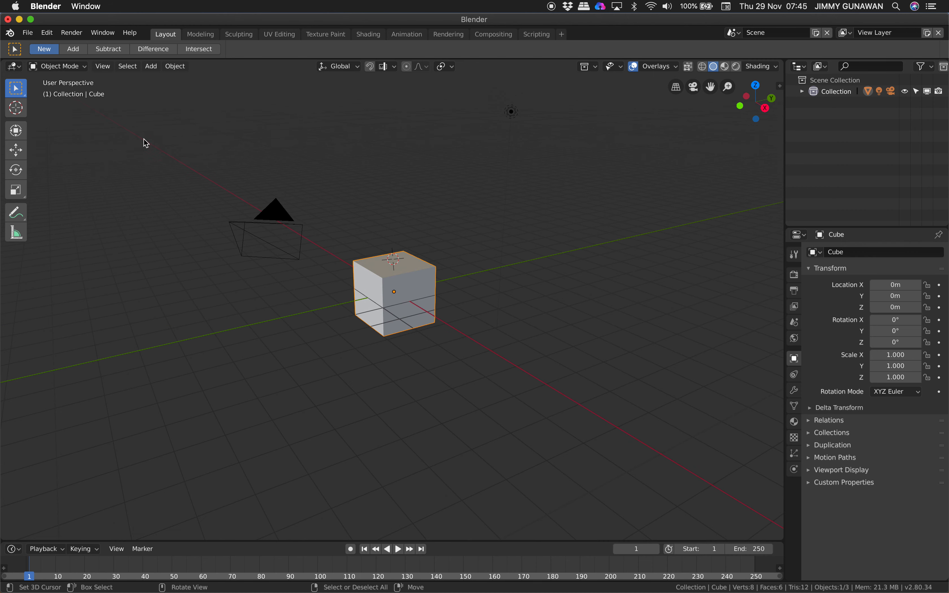
- Open circle_carpet_001.blend from the Desktop folder, with the file list sorted alphabetically
left_click(23, 33)
left_click(30, 35)
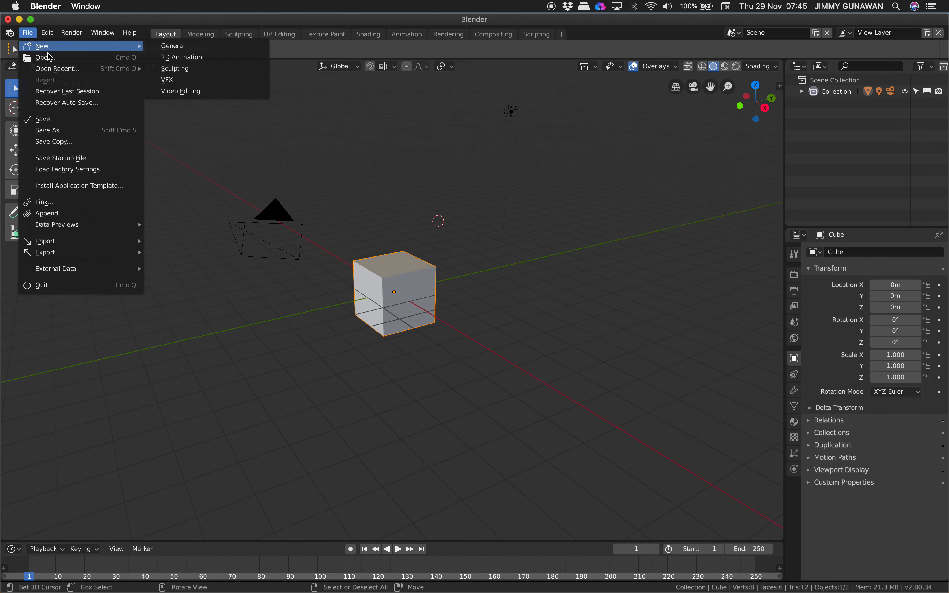
left_click(43, 66)
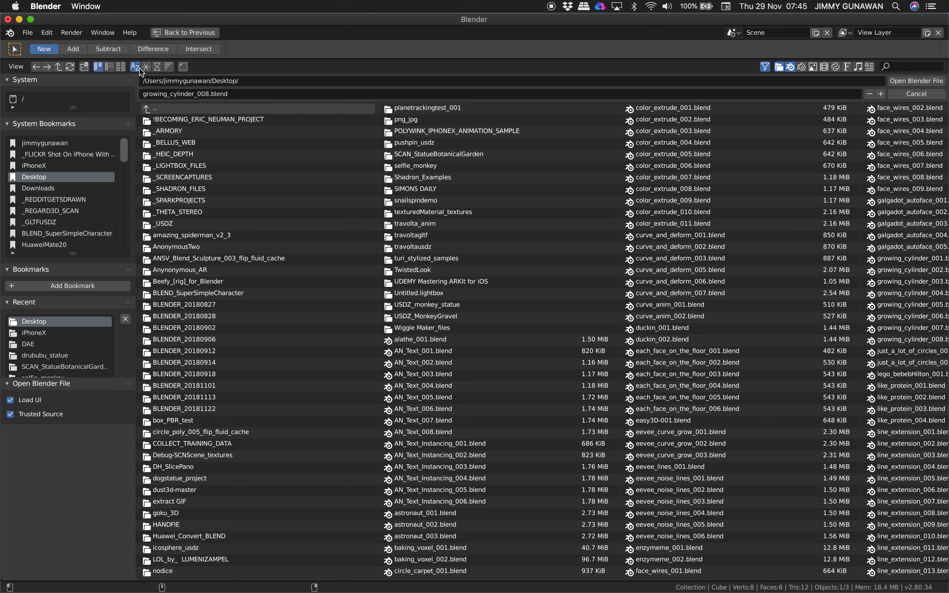
left_click(168, 67)
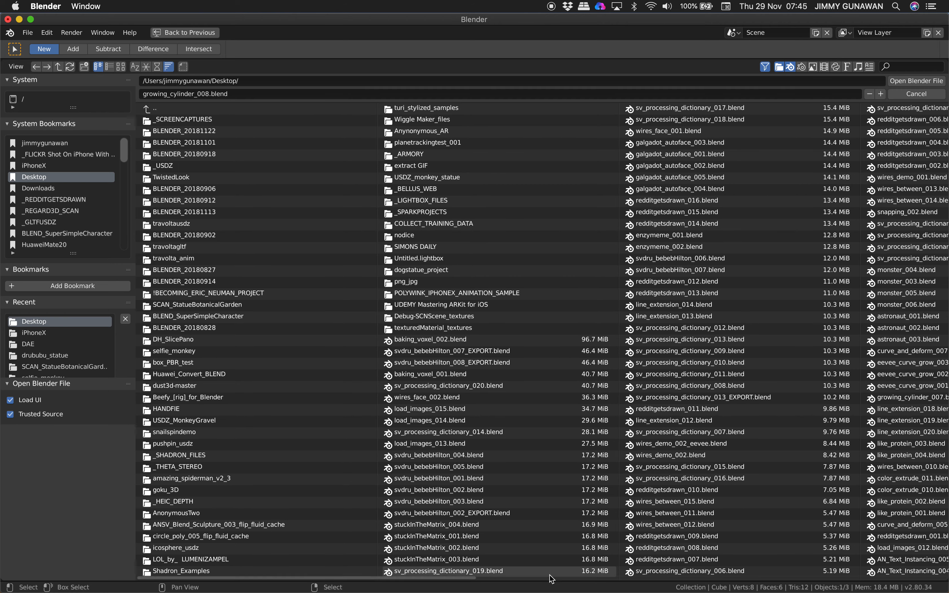
left_click_drag(425, 578, 192, 556)
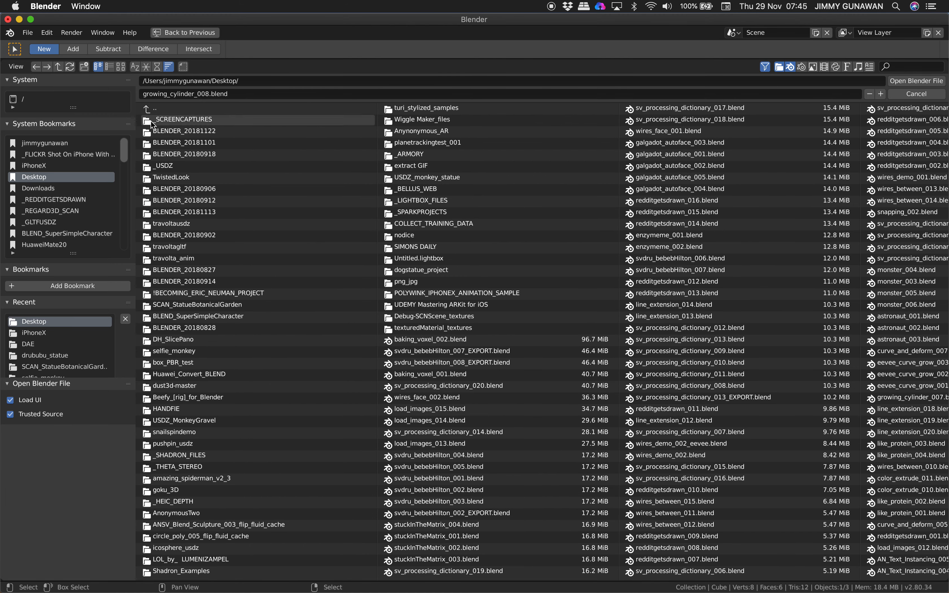
left_click(110, 67)
left_click(101, 69)
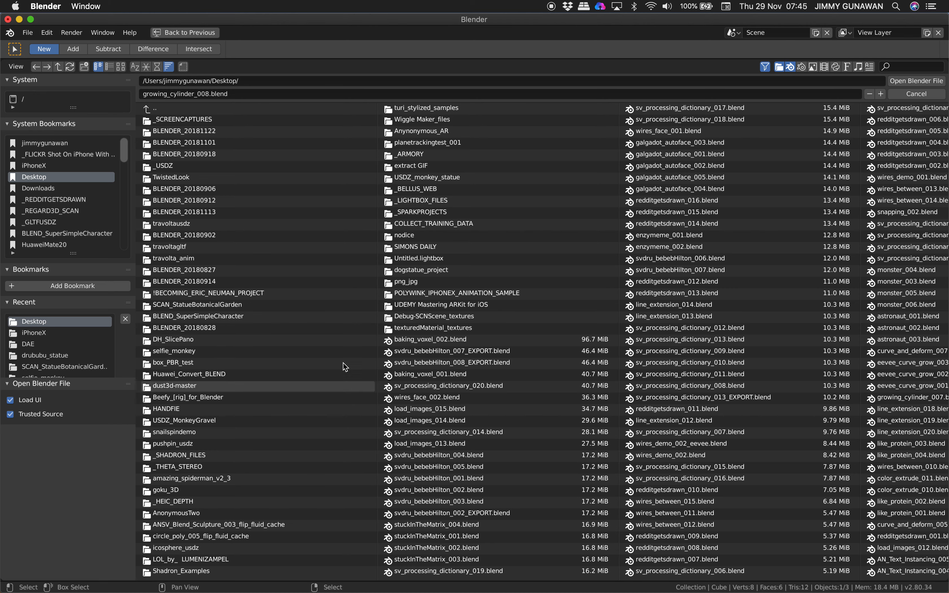
left_click(138, 68)
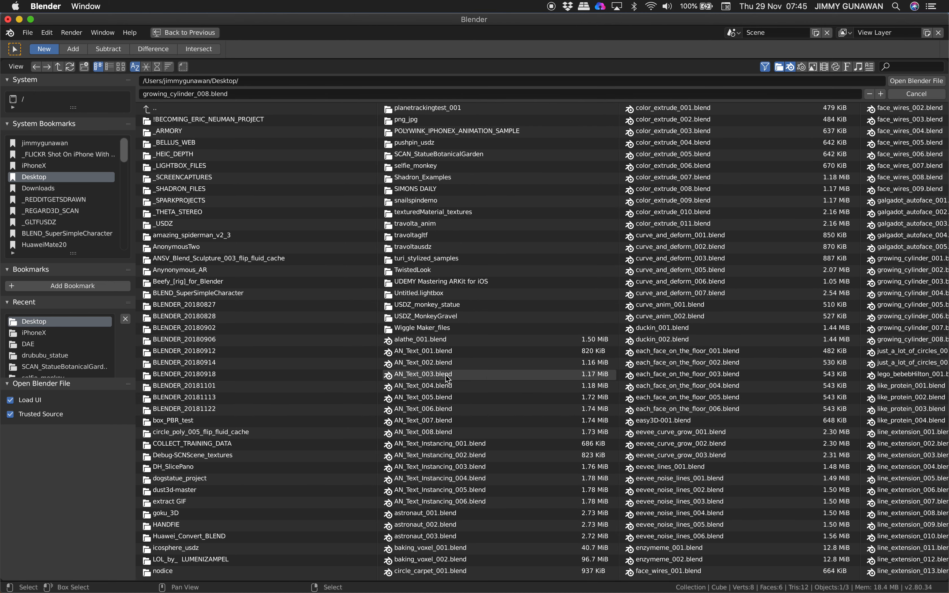
left_click(417, 572)
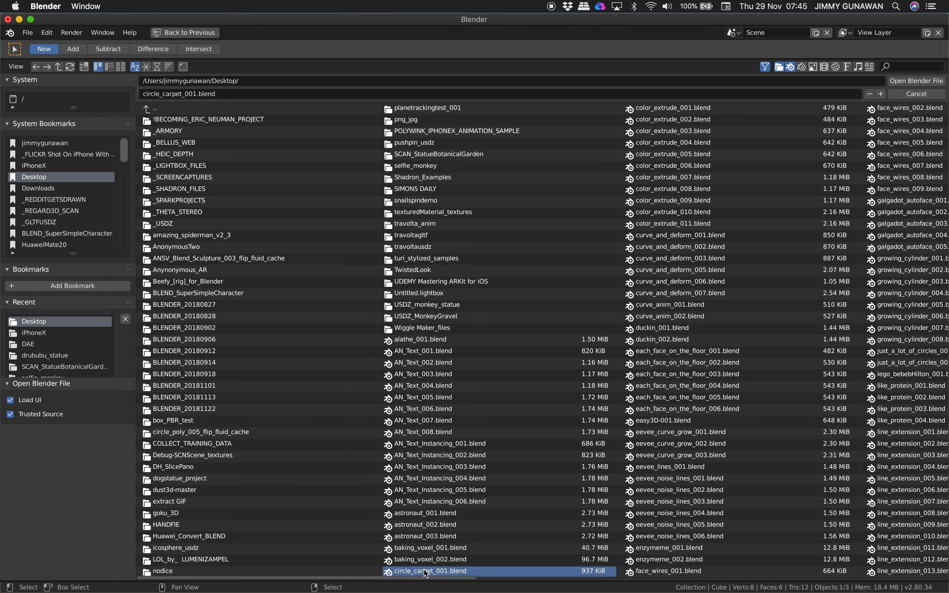
scroll(582, 313, "down", 2)
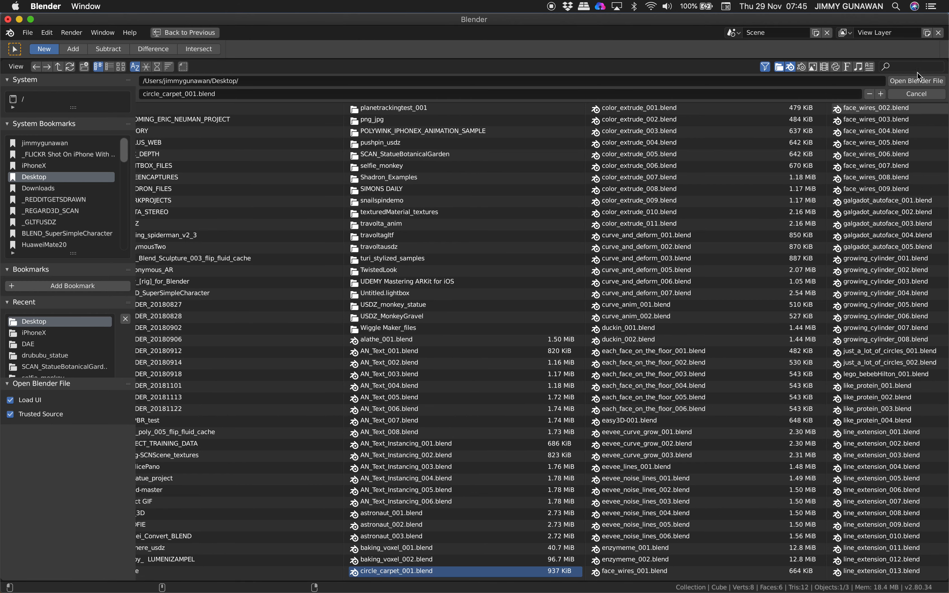
left_click(899, 85)
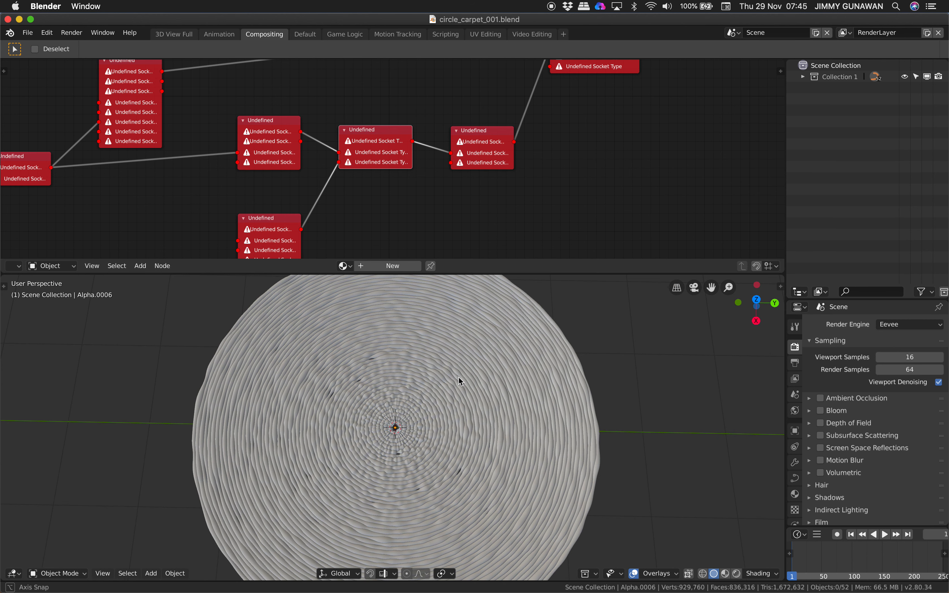
- Enlarge the 3D viewport and inspect the carpet's rings and the undefined nodes
scroll(467, 376, "up", 3)
scroll(473, 376, "up", 2)
left_click_drag(487, 274, 486, 227)
scroll(381, 155, "down", 2)
scroll(382, 155, "down", 2)
middle_click_drag(374, 157, 370, 172)
middle_click_drag(345, 113, 299, 97)
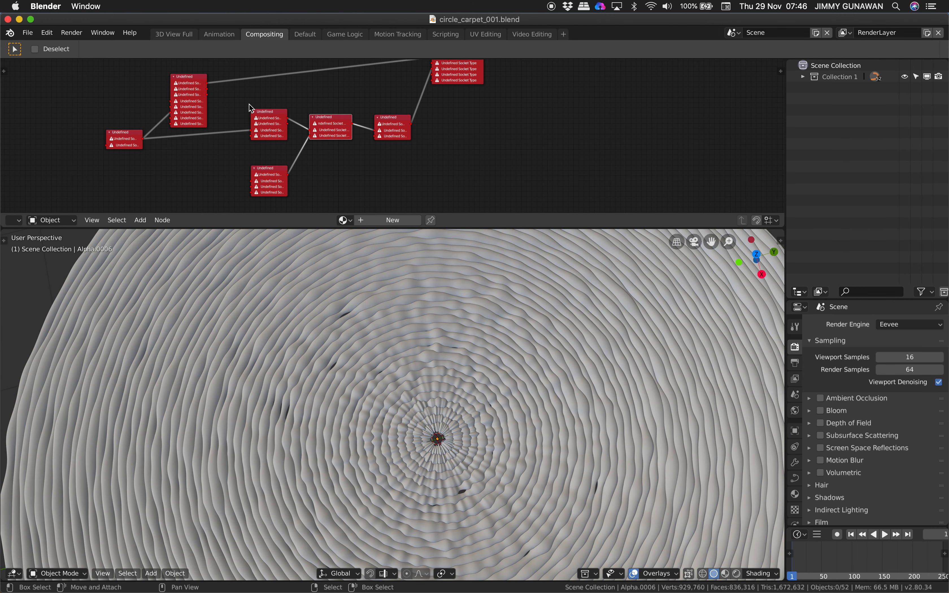
middle_click_drag(429, 379, 453, 380)
scroll(415, 337, "up", 3)
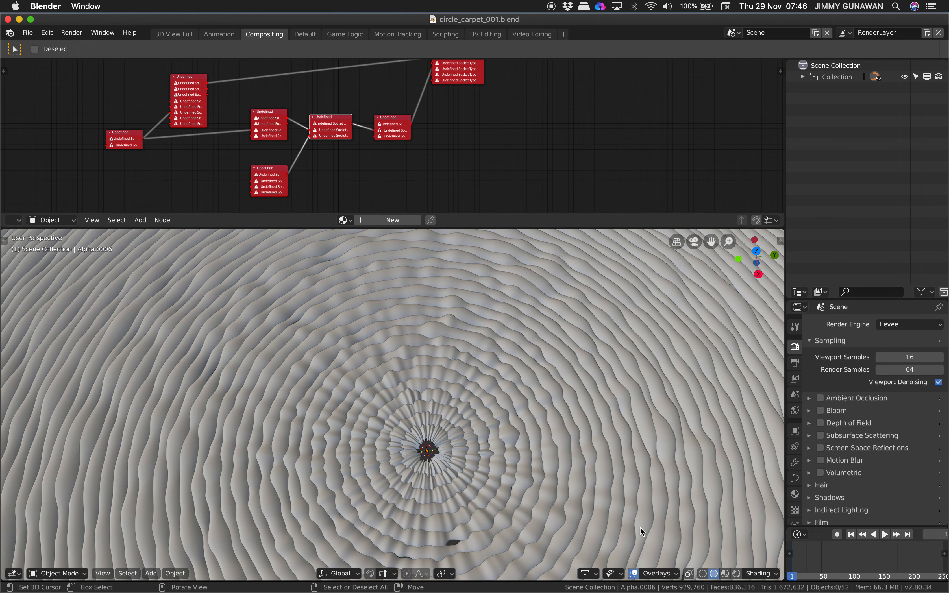
- Set the solid viewport shading's color to Random so each ring gets its own color
left_click(702, 574)
left_click(713, 574)
left_click(749, 575)
left_click(774, 440)
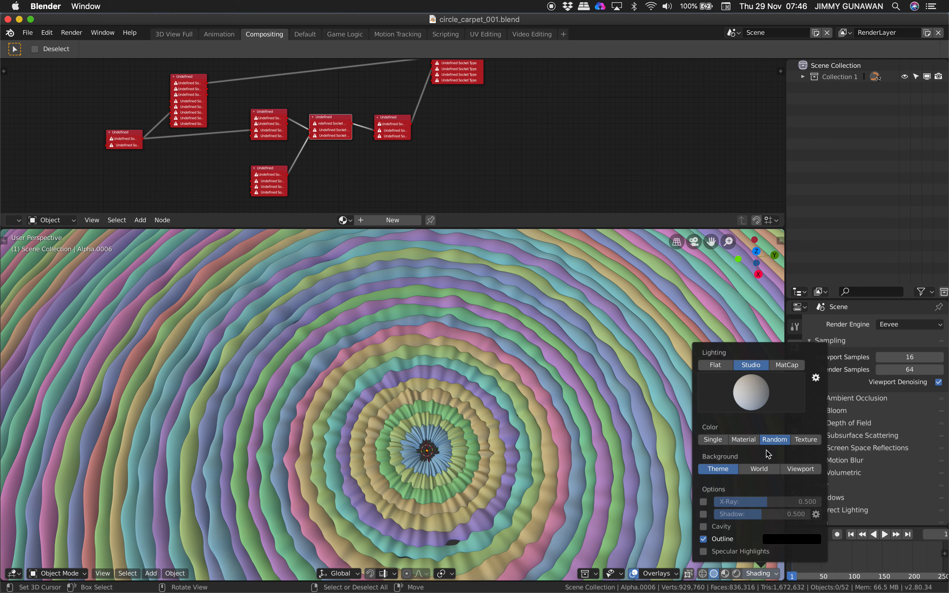
- Switch the solid viewport lighting to MatCap and try different matcaps on the randomly colored rings
left_click(787, 365)
left_click(766, 402)
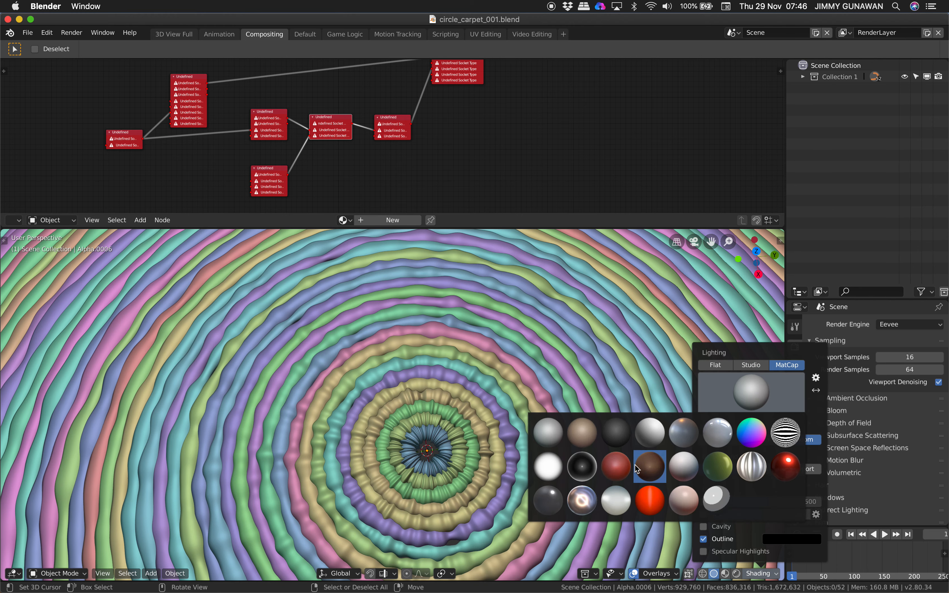
left_click(629, 466)
left_click(653, 428)
mouse_move(655, 425)
middle_mouse_down()
mouse_move(569, 405)
mouse_move(585, 397)
mouse_move(559, 422)
mouse_move(525, 430)
mouse_move(544, 428)
middle_mouse_up()
scroll(544, 426, "up", 4)
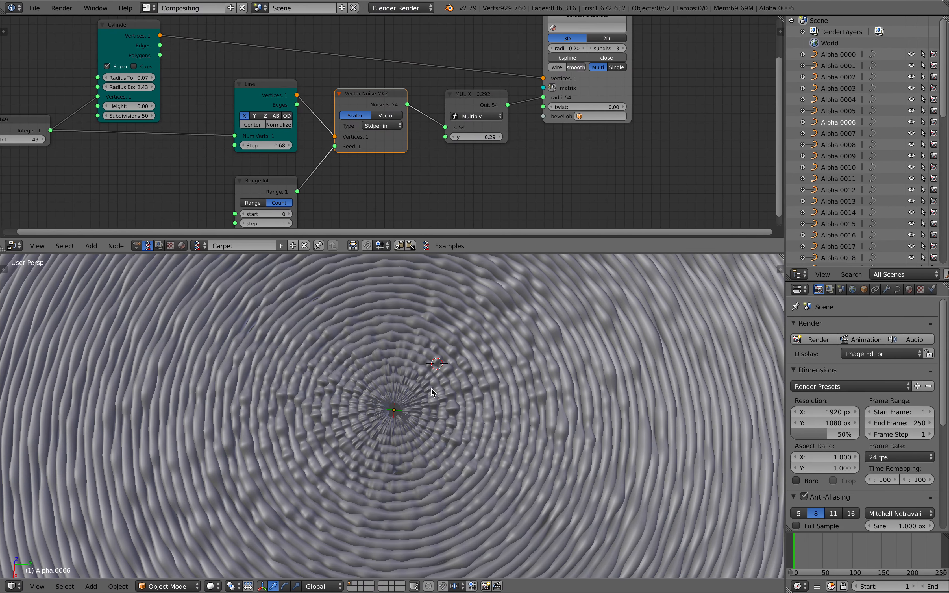
- Switch back to Blender 2.79 and select the innermost ring at the carpet's center
middle_click_drag(431, 388, 429, 389)
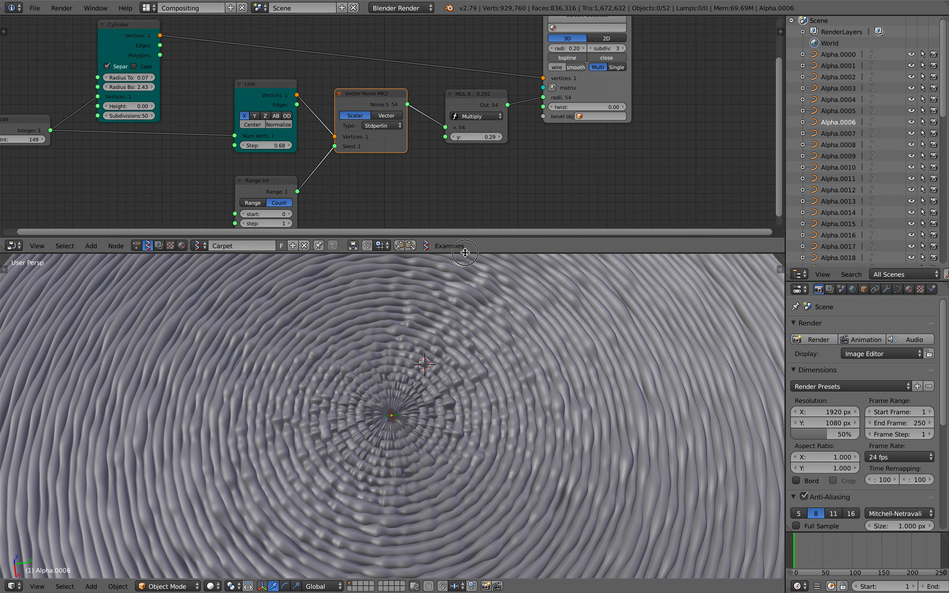
left_click_drag(464, 253, 465, 261)
middle_click_drag(479, 396, 462, 397)
scroll(462, 397, "up", 1)
scroll(457, 402, "up", 4)
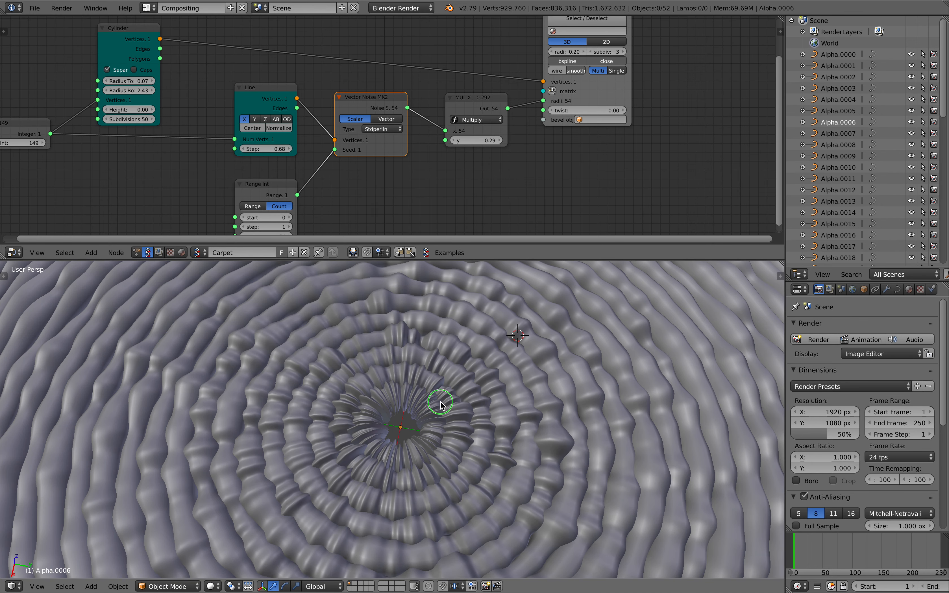
right_click(441, 405)
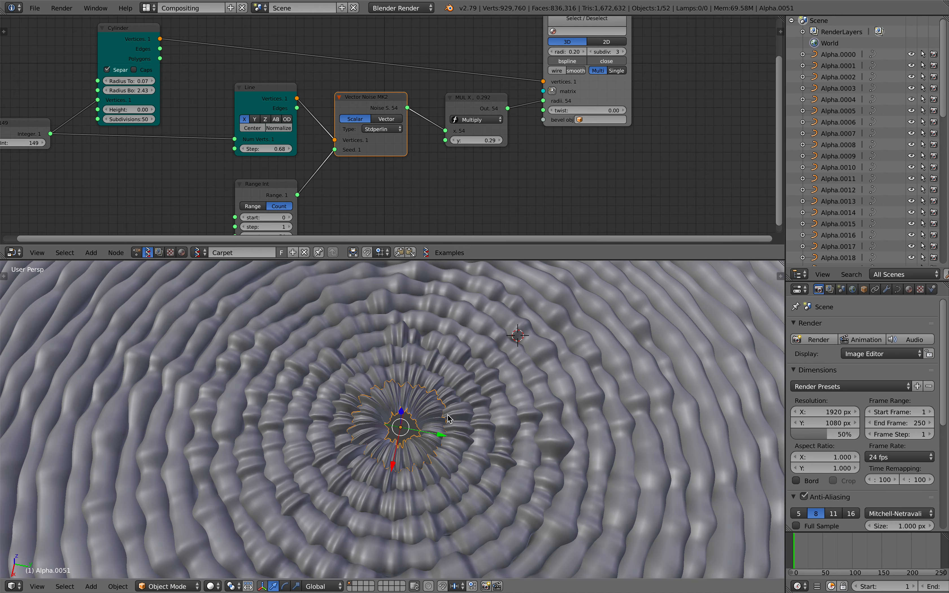
- Split the node editor in two beside the Polyline Viewer node and set the new area to shader nodes
left_click_drag(510, 260, 491, 258)
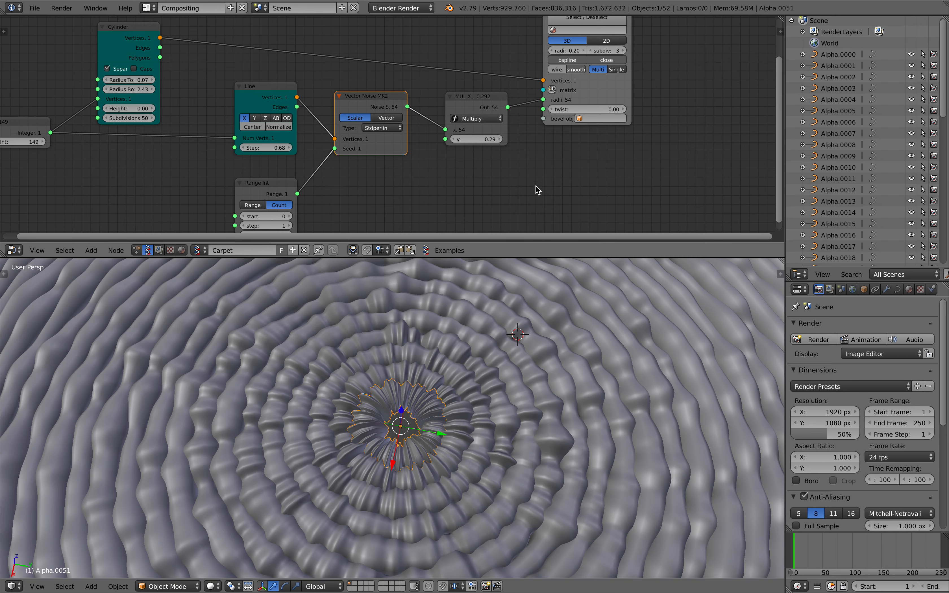
middle_click_drag(539, 190, 371, 163)
scroll(330, 190, "down", 1)
left_click_drag(778, 23, 302, 24)
scroll(520, 210, "up", 1)
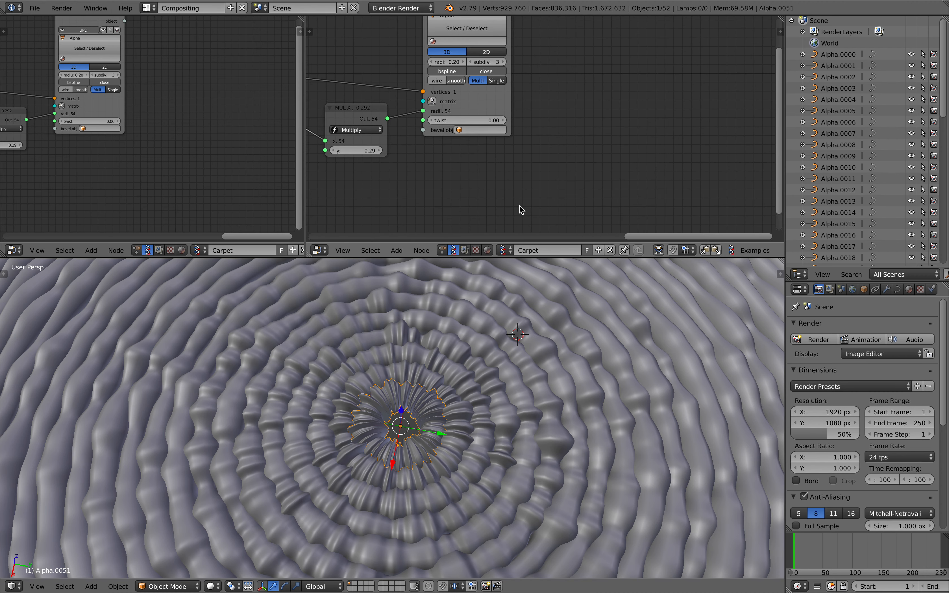
left_click(487, 250)
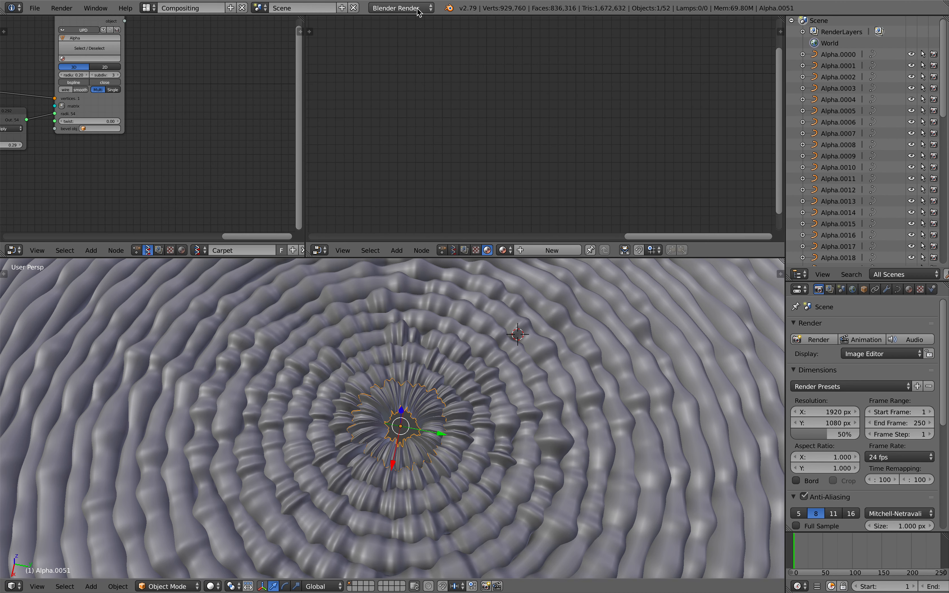
- Set the render engine to Cycles Render and create a new node-based material for the selected ring
left_click(400, 9)
left_click(404, 47)
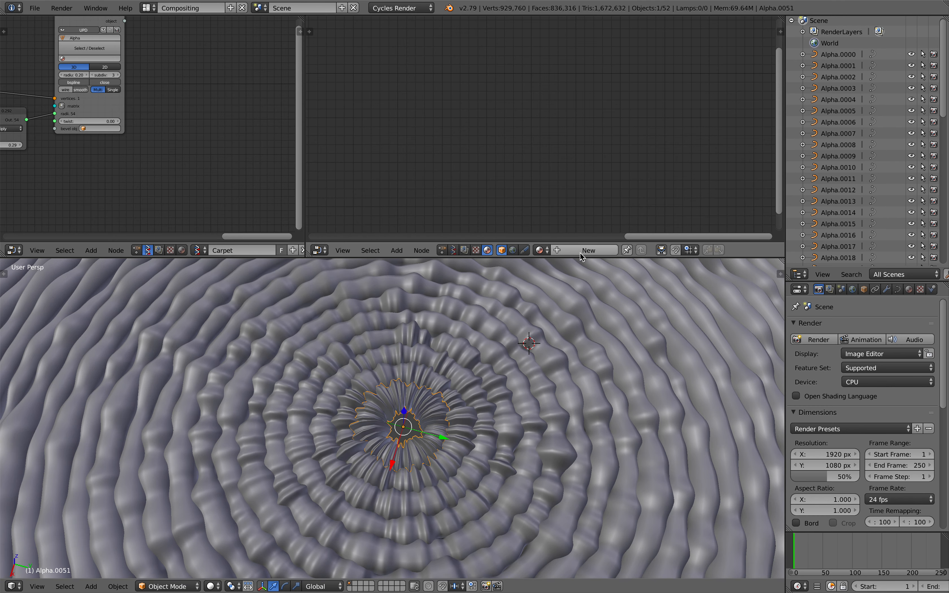
left_click(589, 251)
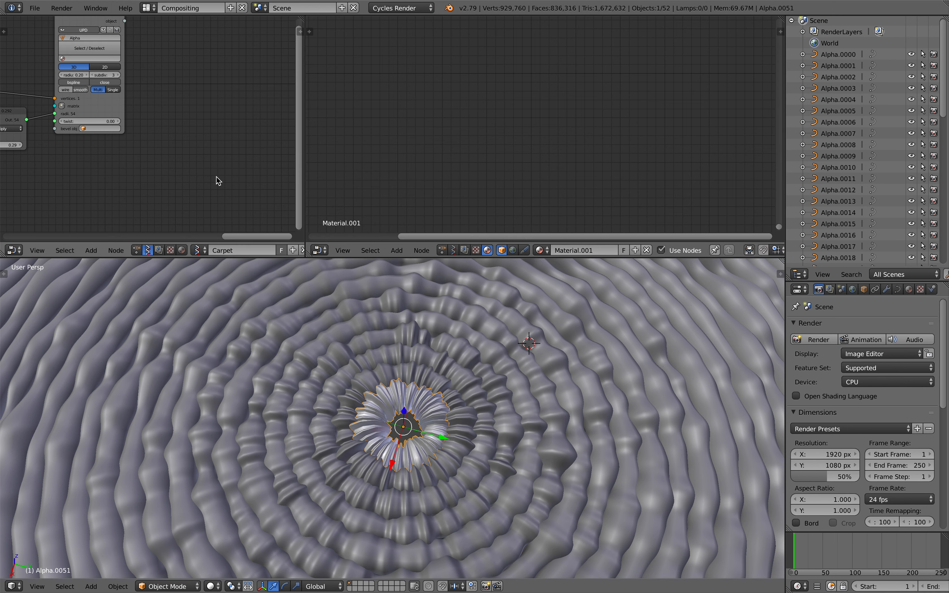
- Assign Material.001 to all rings through the Polyline Viewer node's material setting
scroll(181, 137, "up", 3)
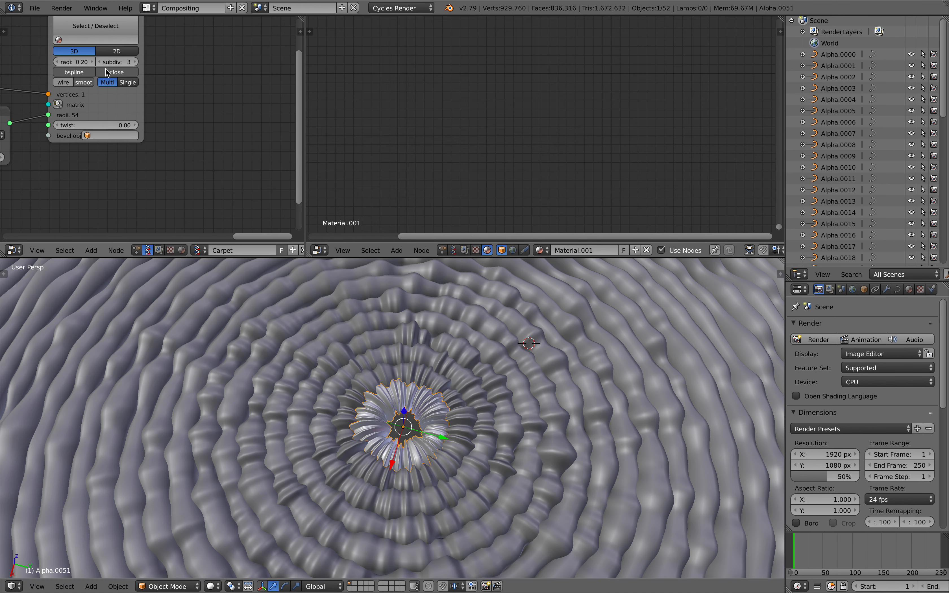
middle_click_drag(148, 136, 154, 153)
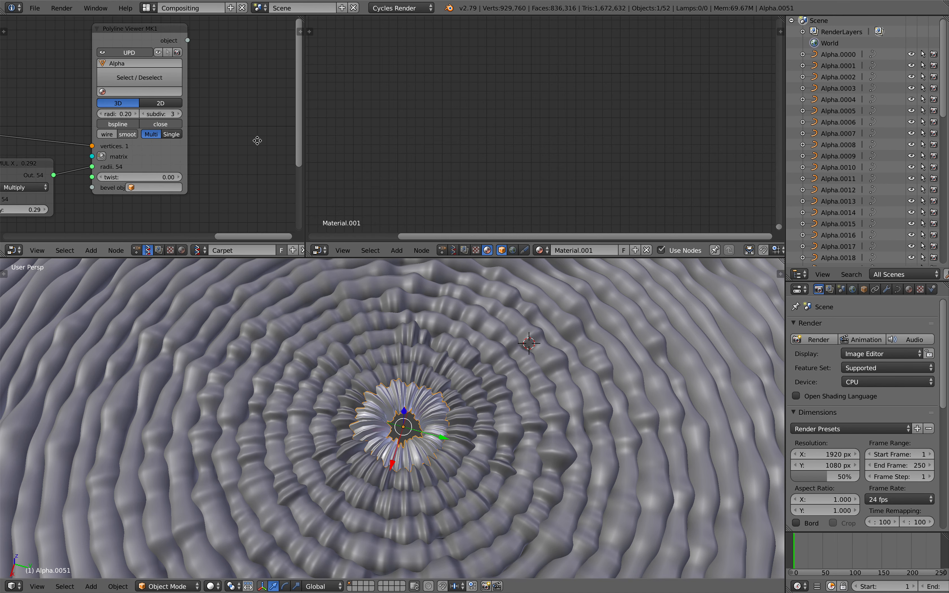
left_click(137, 91)
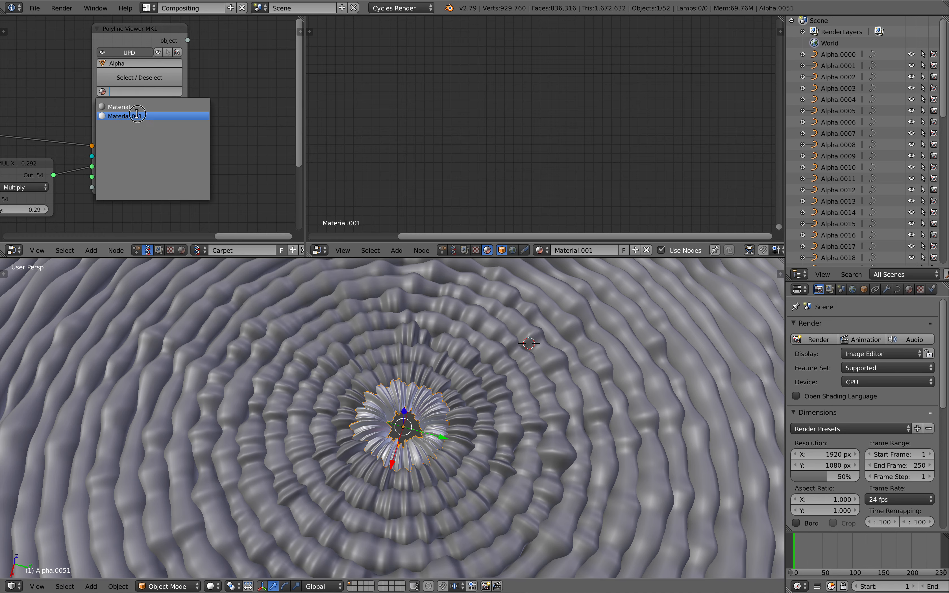
left_click(137, 115)
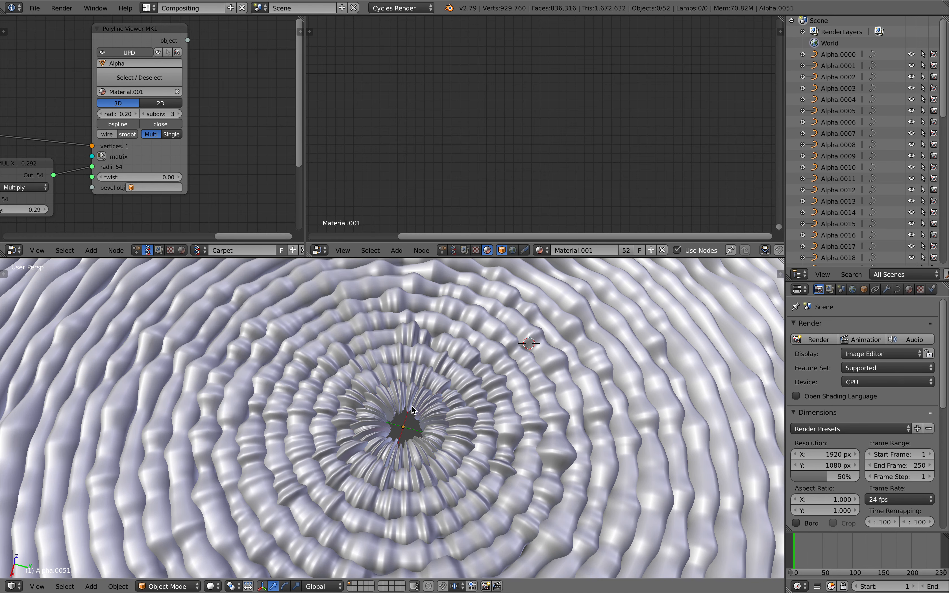
- Select the innermost ring and add an Object Info node to Material.001's shader nodes
scroll(411, 409, "up", 2)
right_click(429, 407)
key("shift+a")
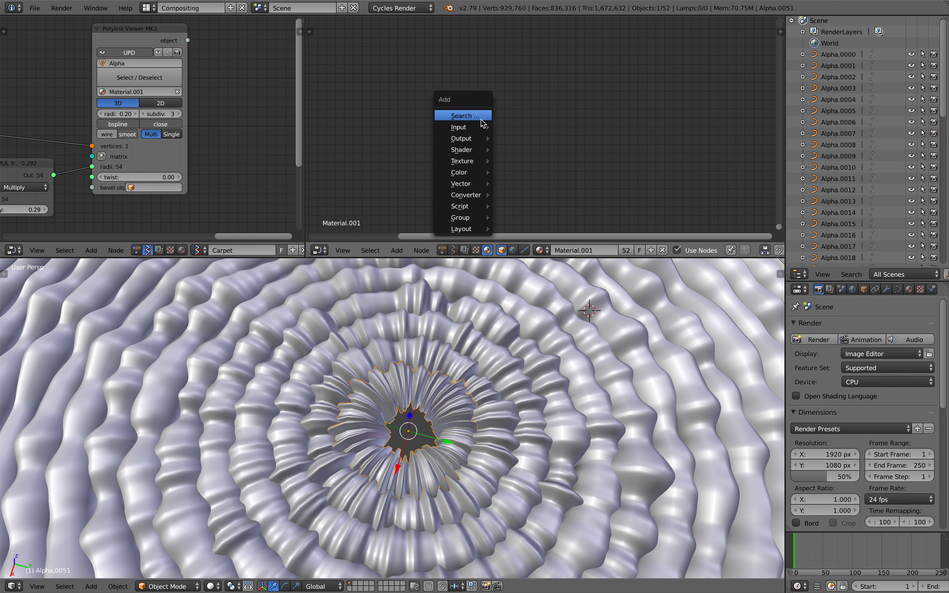
left_click(482, 116)
type("random")
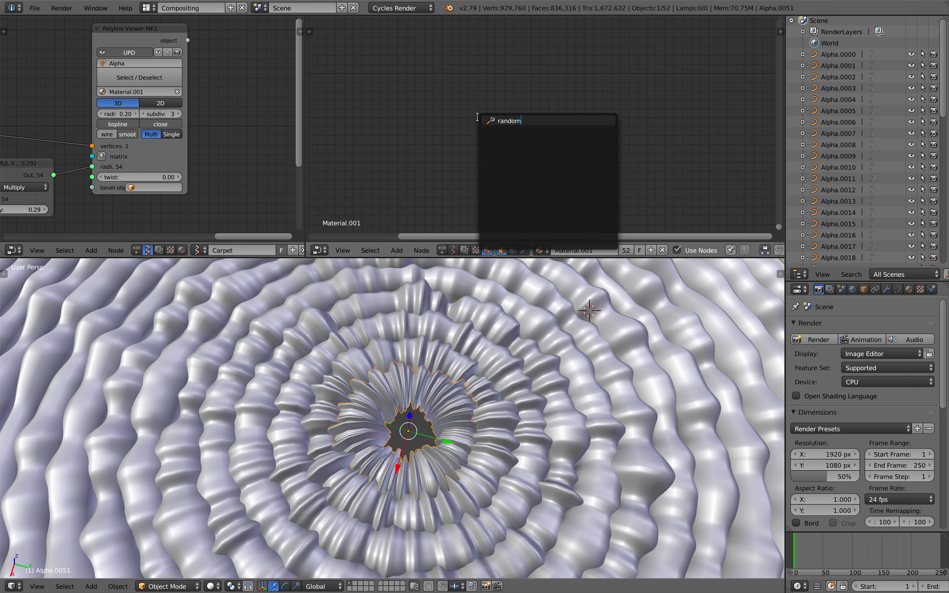
type("ob")
key("Return")
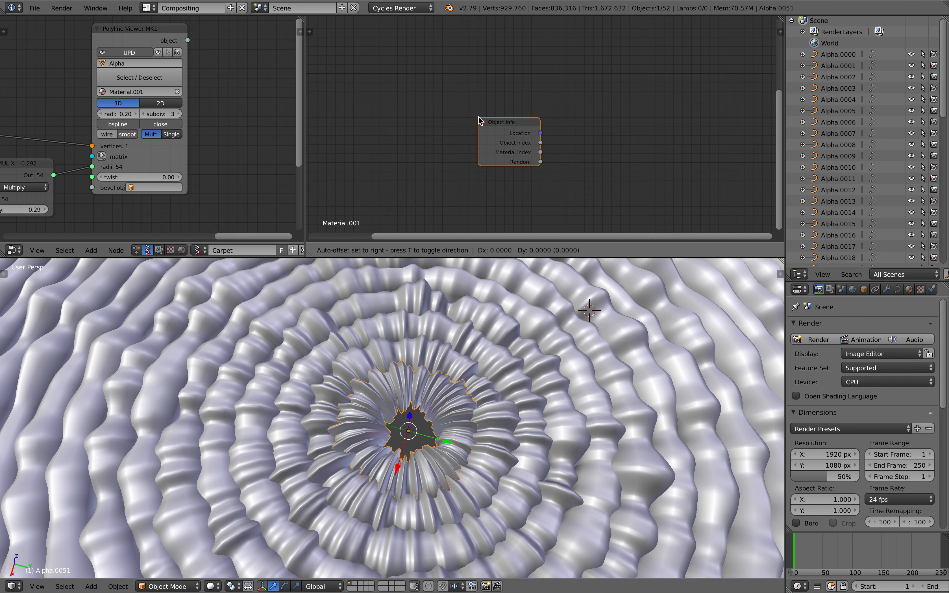
left_click(388, 118)
- Add a ColorRamp node and place it beside the Object Info node
scroll(535, 136, "up", 1)
middle_click_drag(517, 137, 536, 98)
key("shift+a")
left_click(536, 99)
type("color")
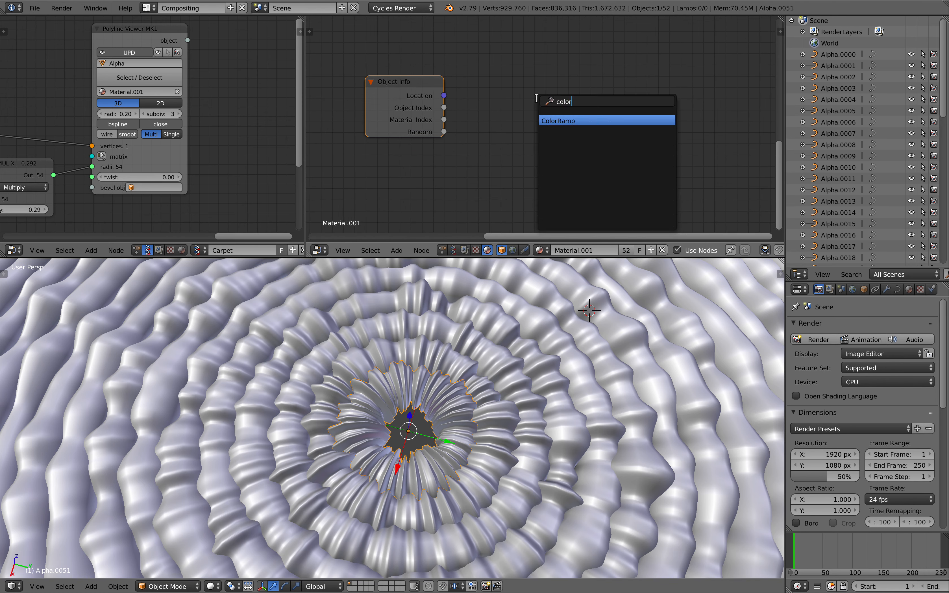
key("Return")
left_click(470, 102)
middle_click_drag(573, 92, 560, 95)
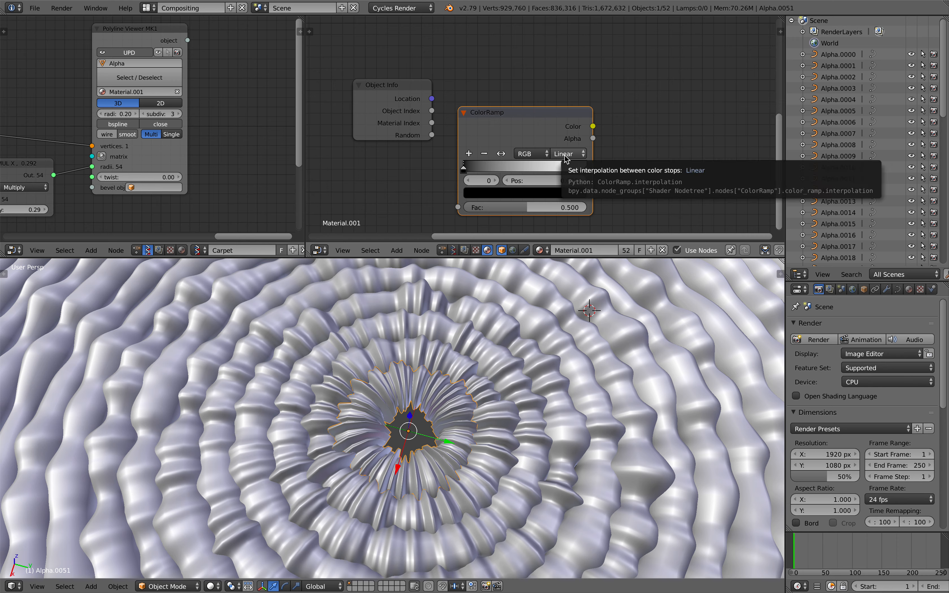
scroll(646, 102, "down", 1)
key("shift+a")
left_click(646, 102)
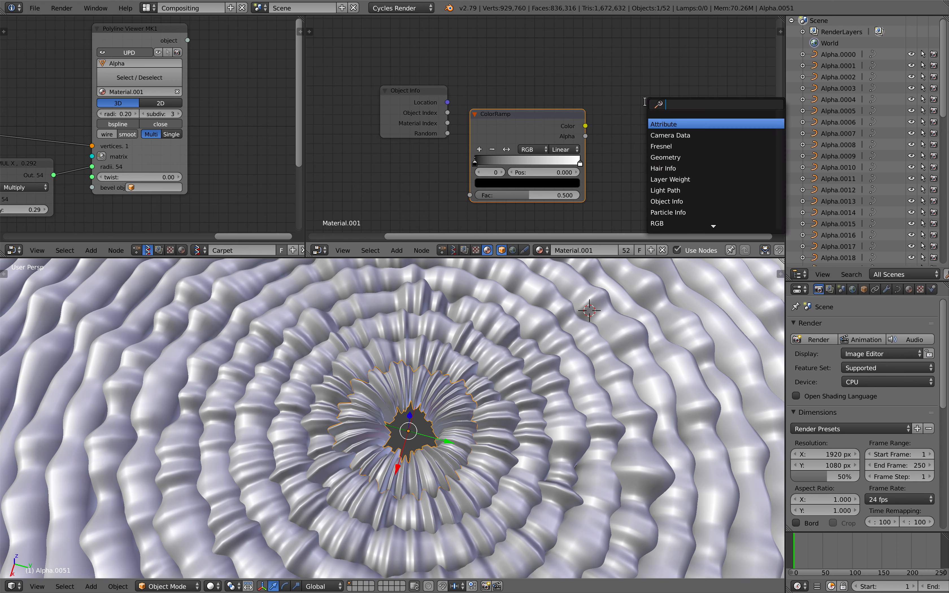
- Arrange the Object Info and ColorRamp nodes in a row ahead of the Diffuse BSDF and Material Output nodes
scroll(509, 98, "down", 5)
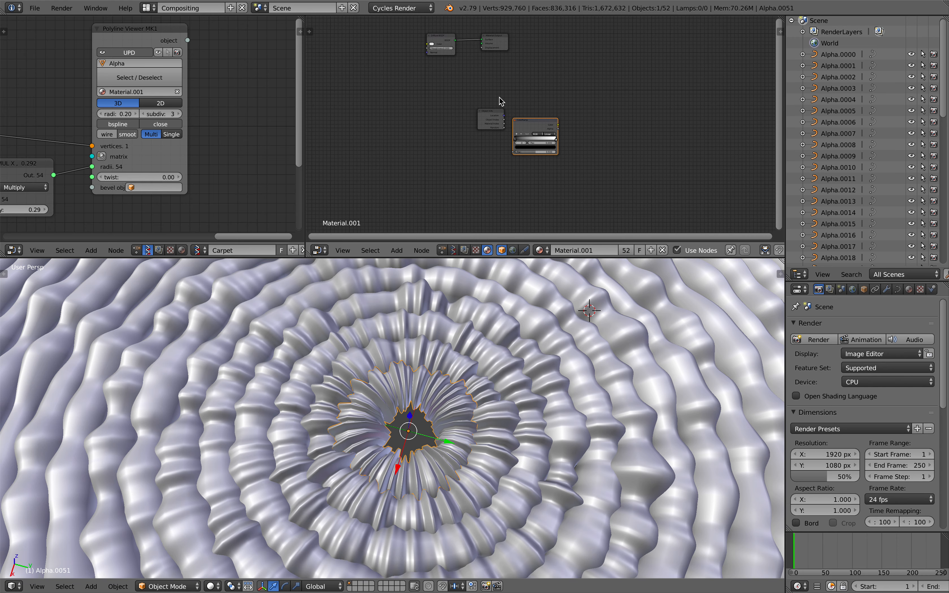
left_click_drag(464, 92, 573, 130)
middle_click_drag(579, 88, 652, 127)
key("g")
left_click(463, 36)
middle_click_drag(484, 88, 530, 126)
scroll(530, 126, "up", 6)
left_click_drag(437, 99, 440, 93)
middle_click_drag(455, 57, 517, 68)
scroll(498, 75, "up", 3)
key("ctrl+s")
left_click(504, 79)
left_click_drag(609, 77, 598, 49)
key("shift+a")
left_click(629, 152)
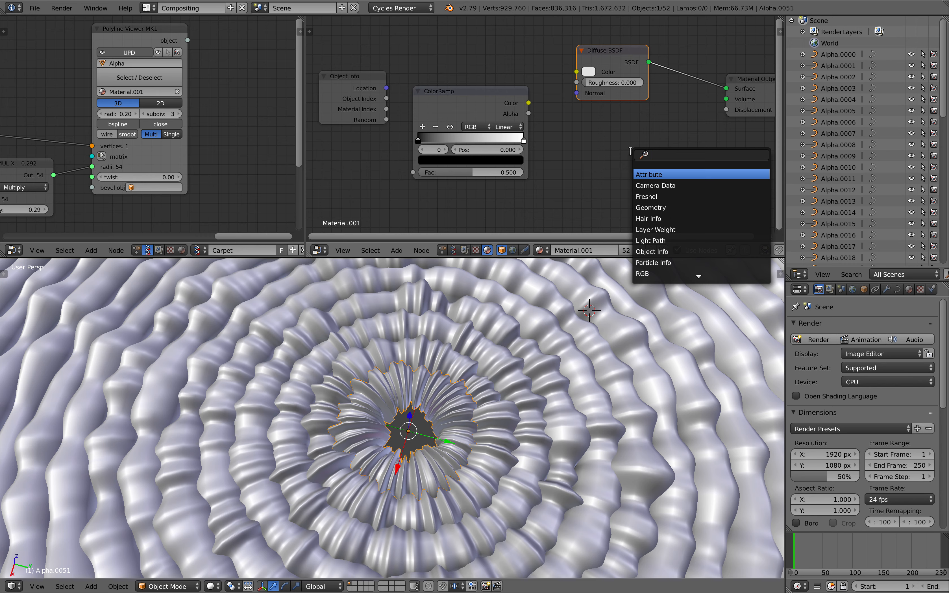
left_click(557, 97)
- Save over circle_carpet_001.blend and connect the Object Info node's Random output to the ColorRamp's Fac input
key("ctrl+s")
left_click(555, 93)
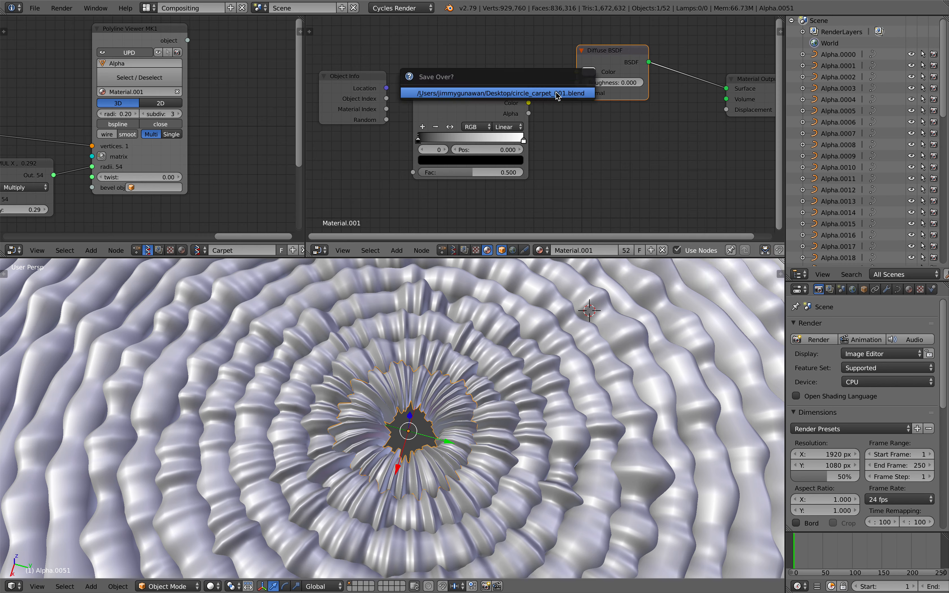
left_click_drag(438, 94, 447, 61)
left_click_drag(386, 120, 425, 140)
scroll(420, 103, "up", 3)
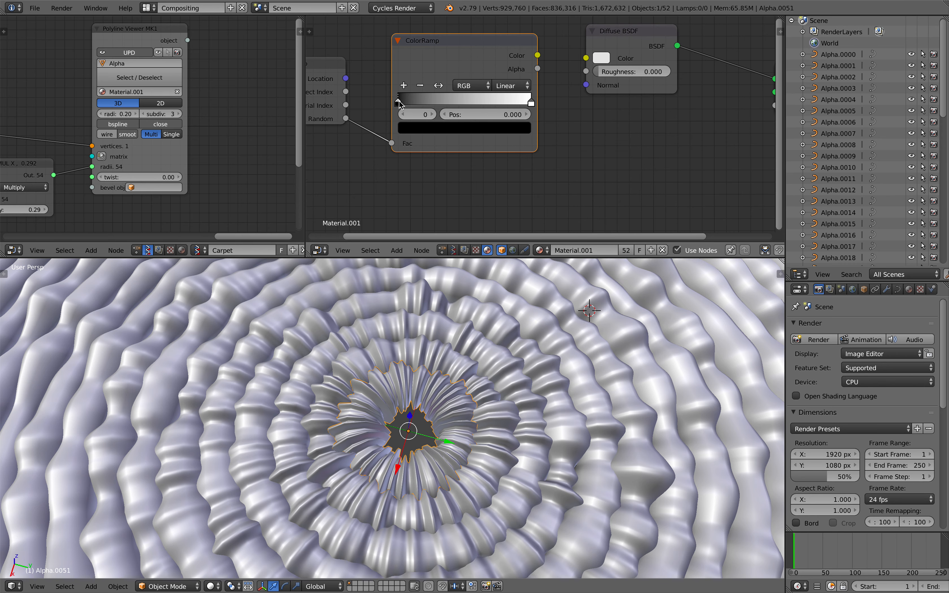
- Set the ColorRamp's color mode to HSV with Clockwise interpolation
left_click(483, 86)
left_click(487, 58)
left_click(503, 86)
left_click(511, 48)
- Color both the first and last ColorRamp stops red so the ramp runs through the full rainbow
left_click(420, 130)
left_click_drag(502, 164, 503, 141)
left_click_drag(464, 200, 450, 231)
left_click_drag(532, 104, 517, 103)
left_click(493, 131)
mouse_move(459, 185)
left_mouse_down()
mouse_move(447, 217)
mouse_move(434, 218)
mouse_move(460, 211)
mouse_move(448, 223)
left_mouse_up()
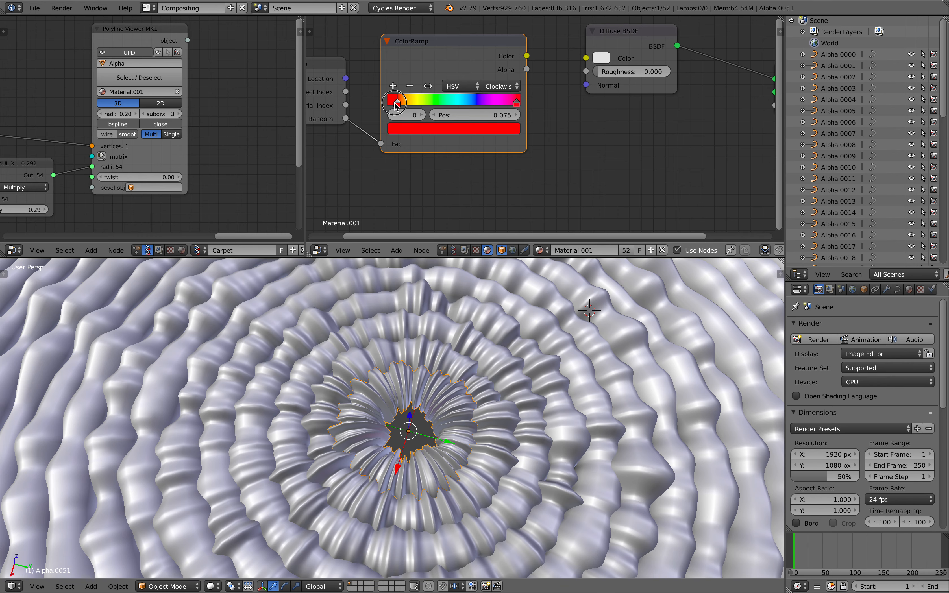
- Move the ColorRamp's end stop to position 0.939 and change its color to yellow
left_click_drag(513, 105, 508, 104)
left_click_drag(510, 104, 506, 104)
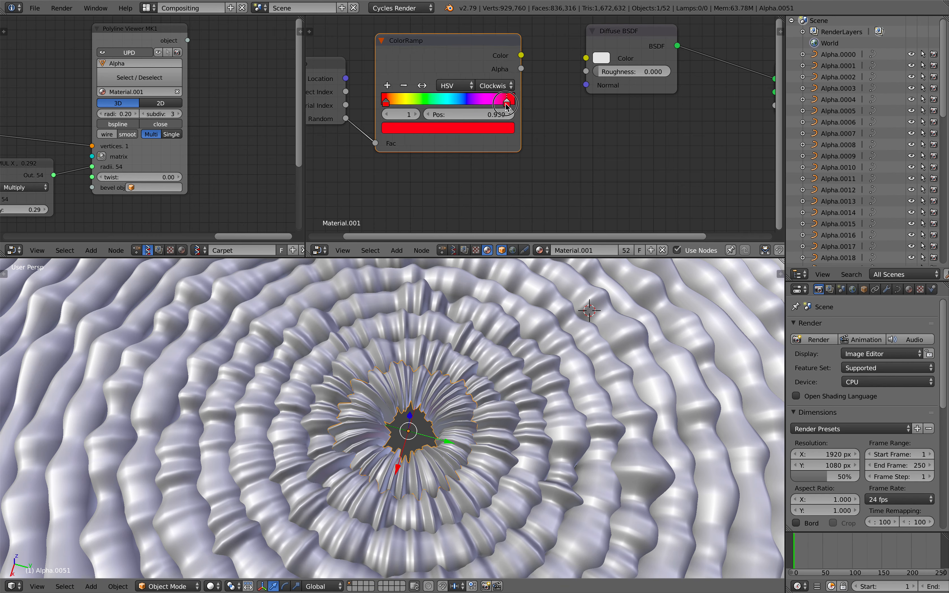
left_click(489, 130)
mouse_move(427, 228)
left_mouse_down()
mouse_move(401, 206)
mouse_move(393, 173)
mouse_move(408, 223)
mouse_move(399, 215)
left_mouse_up()
- Connect the ColorRamp's Color output to the Diffuse BSDF's Color input and set the viewport shading to Material
left_click_drag(521, 55, 585, 59)
scroll(432, 467, "down", 2)
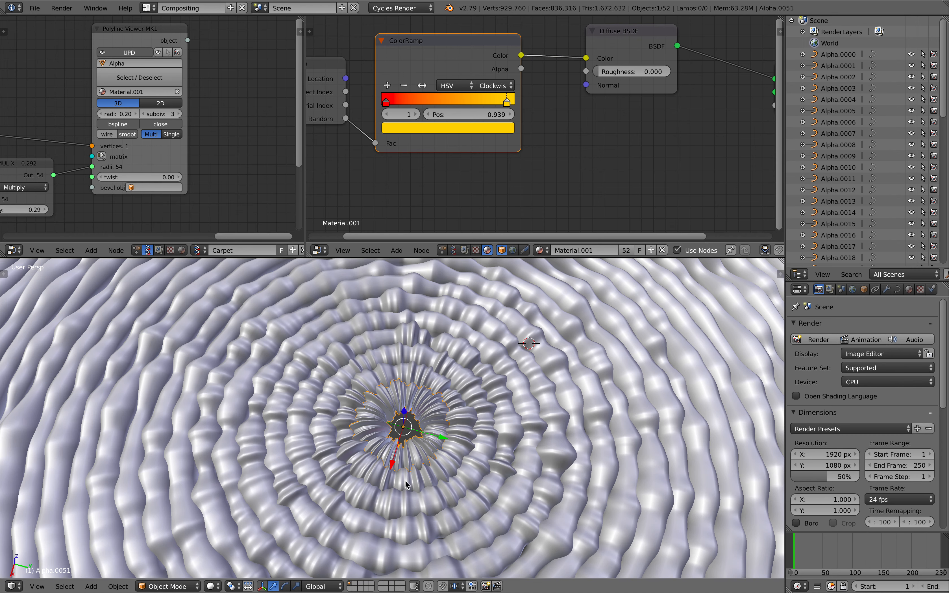
left_click(215, 586)
left_click(231, 535)
left_click(215, 586)
left_click(227, 523)
- Deselect all rings, check the whole colored carpet and save over circle_carpet_001.blend
key("a")
scroll(427, 443, "down", 4)
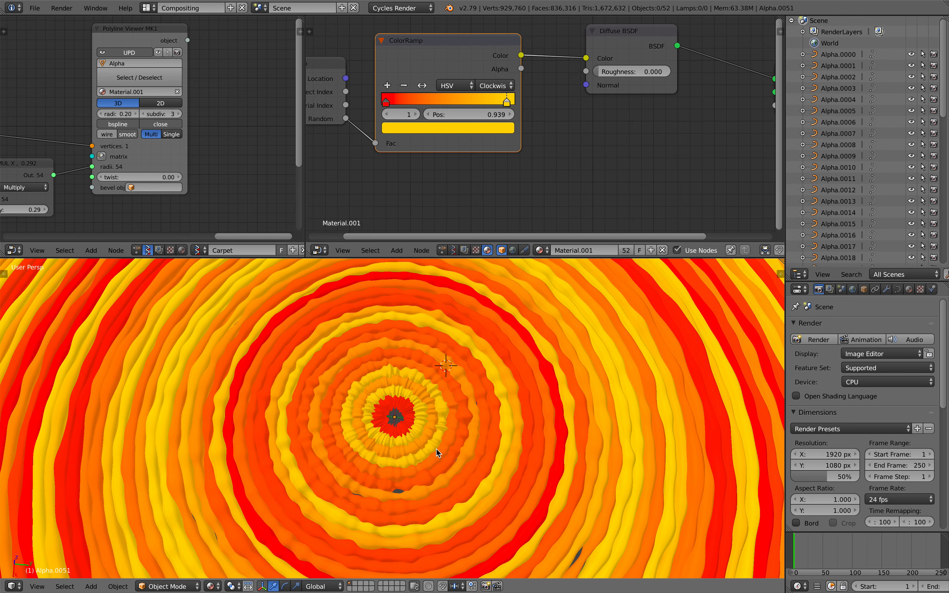
scroll(419, 436, "up", 4)
scroll(447, 404, "down", 2)
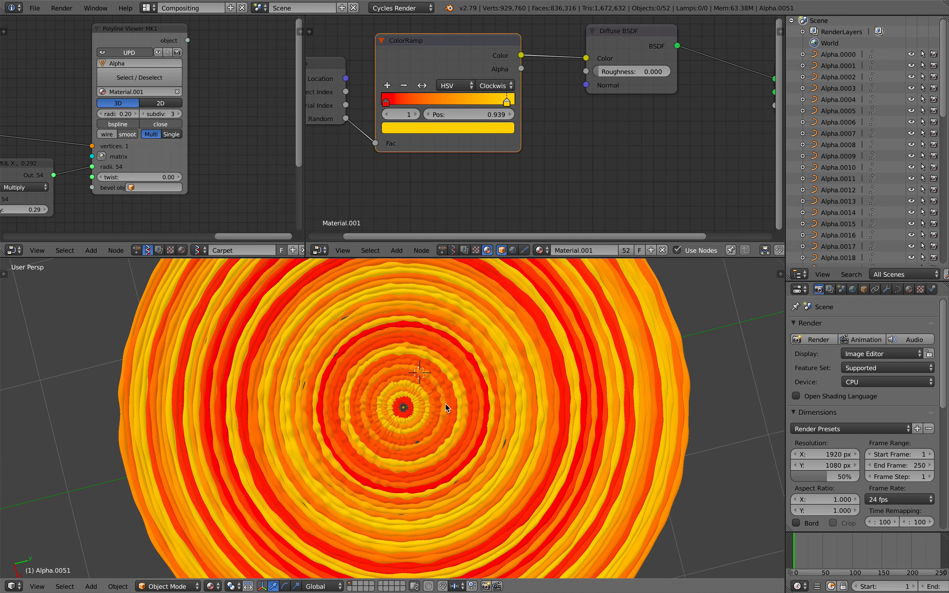
scroll(457, 395, "up", 1)
key("ctrl+s")
left_click(458, 394)
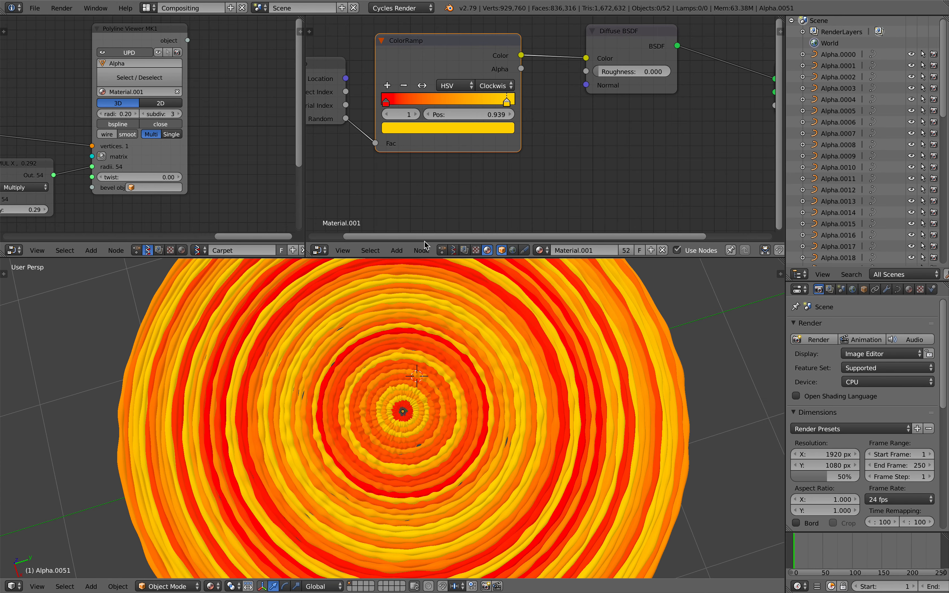
- Enlarge the 3D viewport and inspect the colored rings both close up at the center and as a whole carpet
scroll(439, 313, "up", 1)
scroll(469, 344, "down", 2)
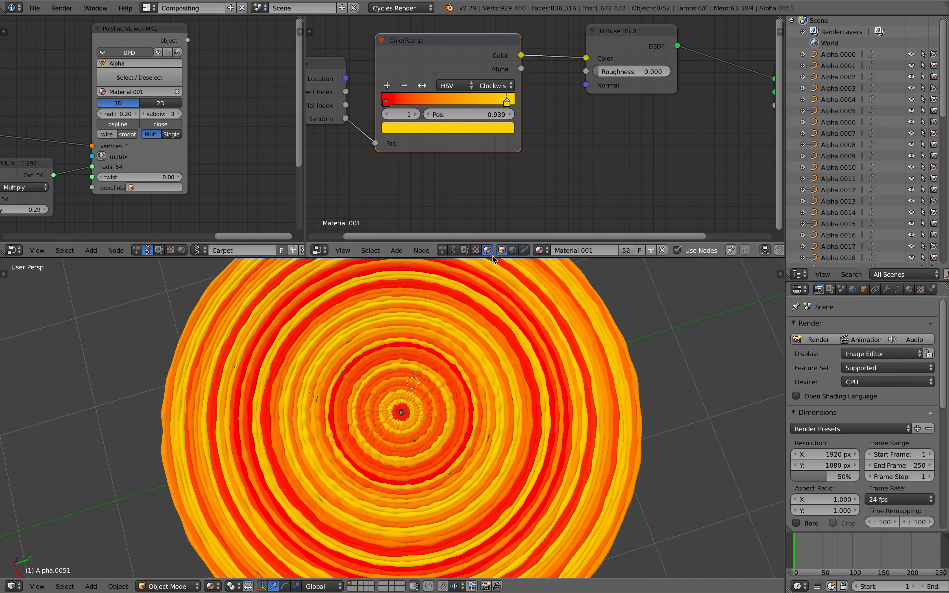
left_click_drag(493, 258, 490, 160)
scroll(440, 347, "up", 6)
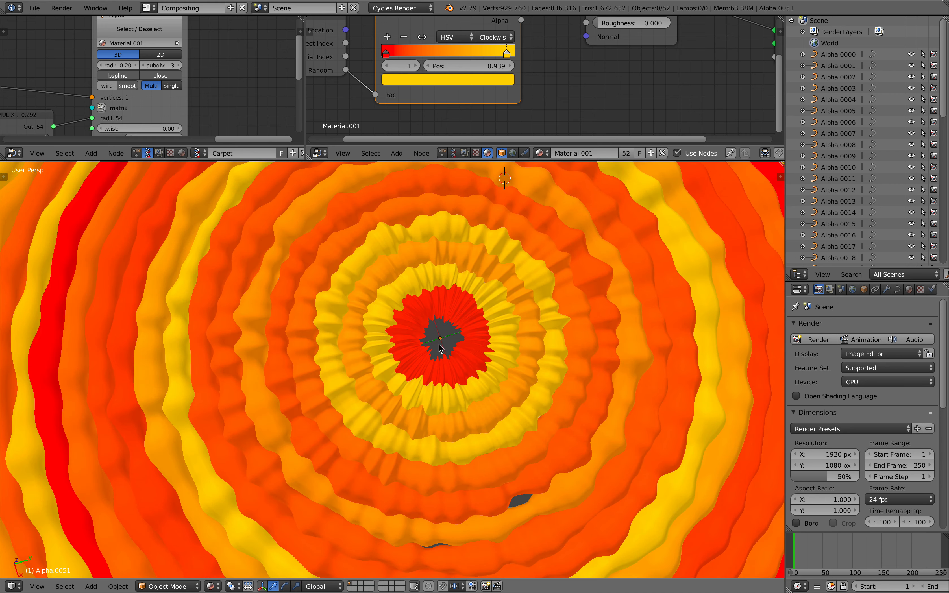
scroll(459, 341, "up", 2)
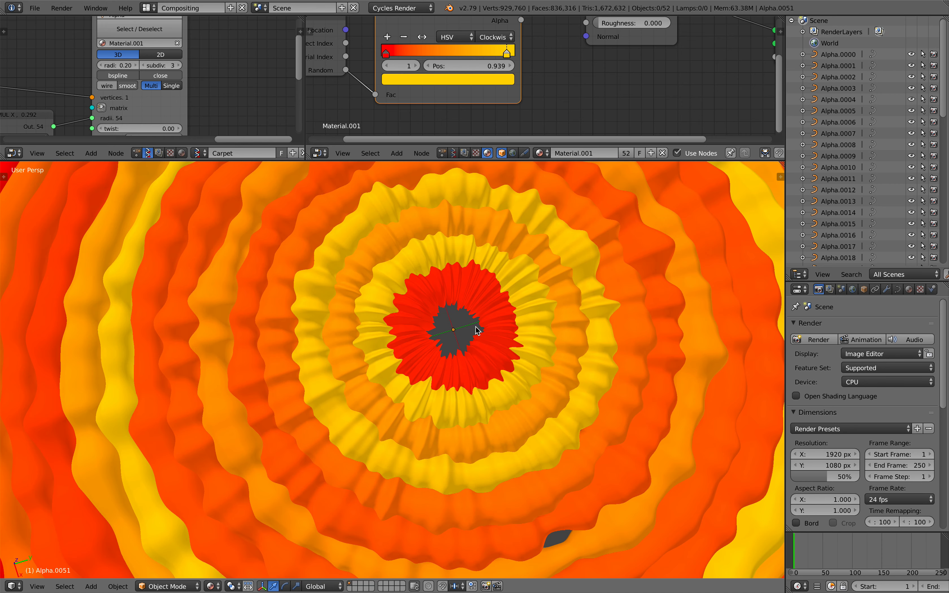
scroll(430, 337, "down", 9)
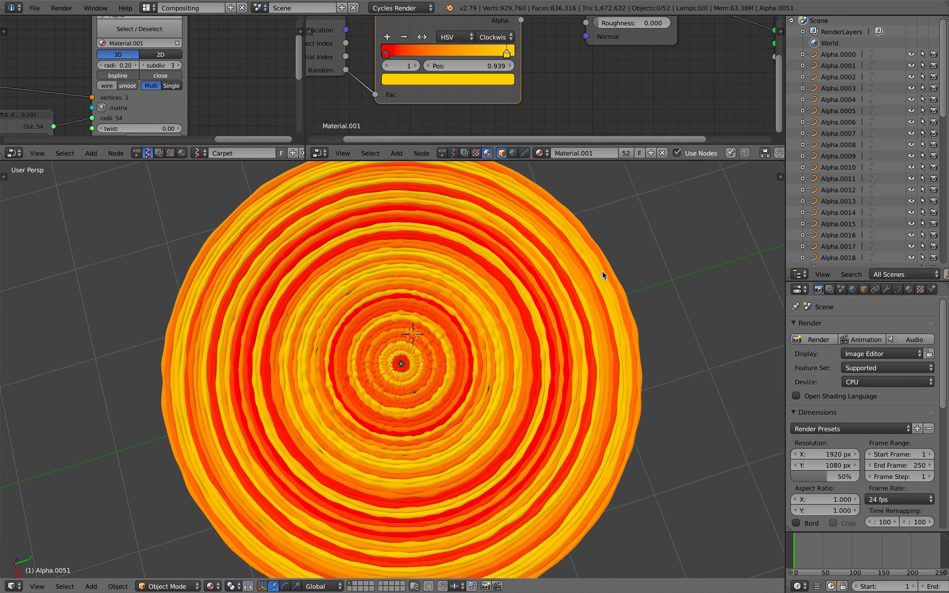
scroll(561, 342, "up", 2)
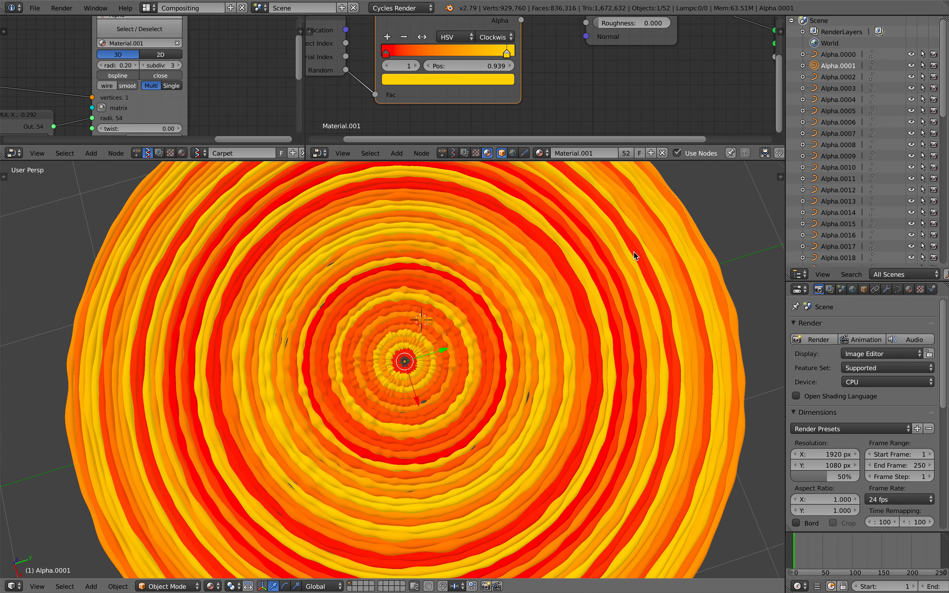
- Enlarge the two node editors above the 3D view, widen the Carpet tree's area and frame its Polyline Viewer, noise and Multiply nodes
scroll(411, 339, "up", 1)
scroll(578, 324, "down", 2)
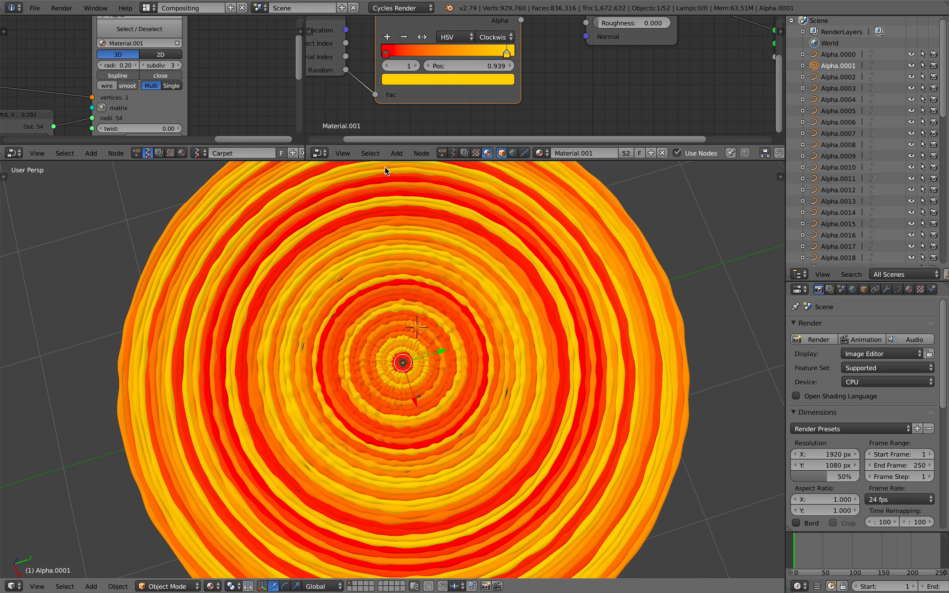
left_click_drag(384, 160, 386, 238)
left_click_drag(309, 128, 485, 199)
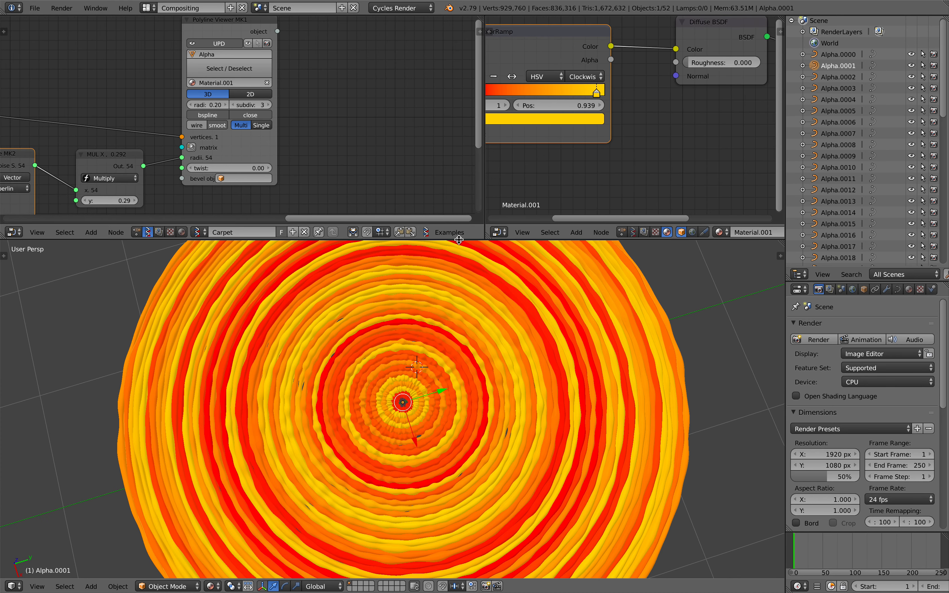
left_click_drag(459, 240, 451, 302)
scroll(306, 220, "down", 4)
middle_click_drag(312, 223, 369, 170)
- Save the file over circle_carpet_001.blend
key("ctrl+s")
left_click(317, 191)
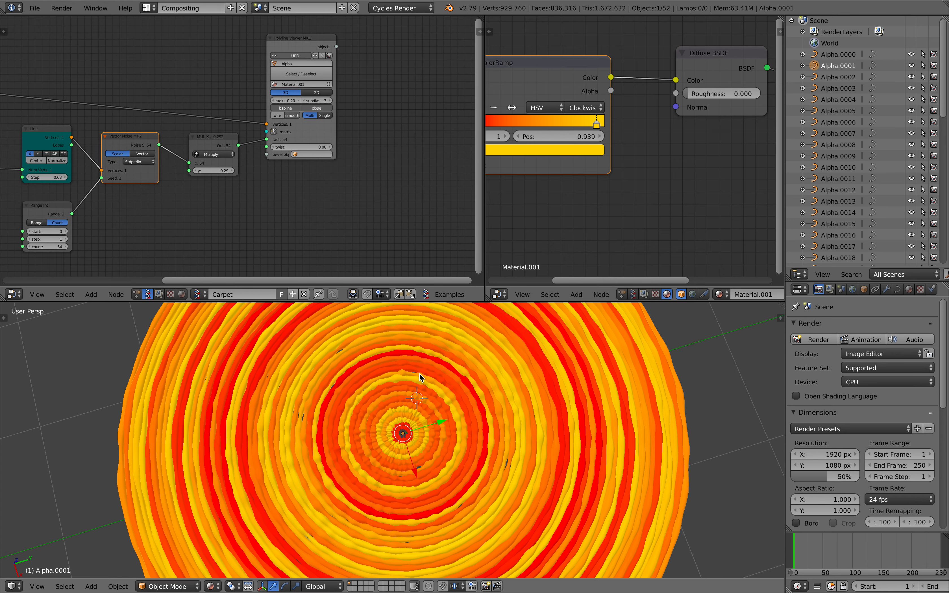
key("ctrl+s")
left_click(438, 389)
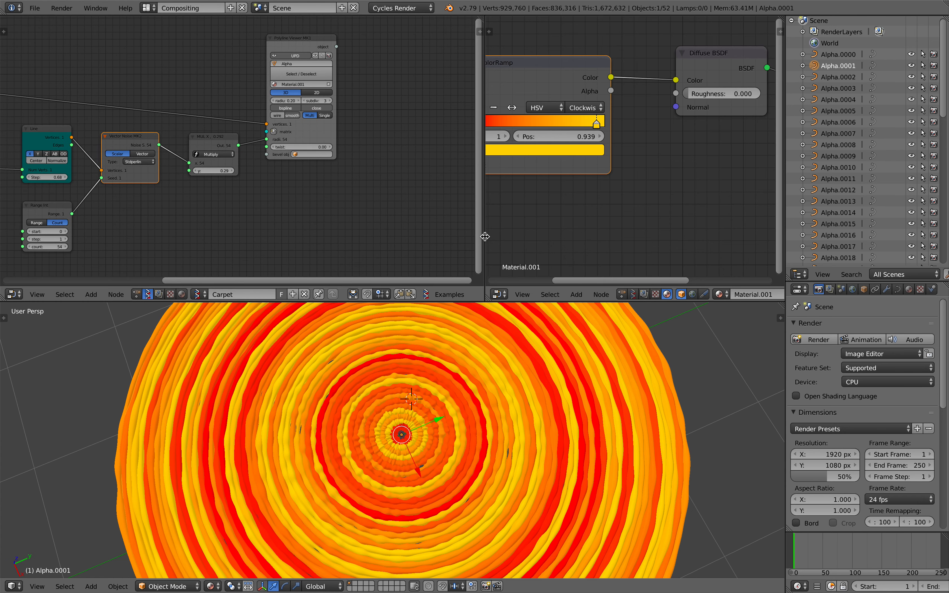
- Widen the Material.001 node editor to fit the whole ColorRamp node and open its yellow end stop's color for adjustment
left_click_drag(483, 237, 382, 221)
scroll(405, 221, "up", 3)
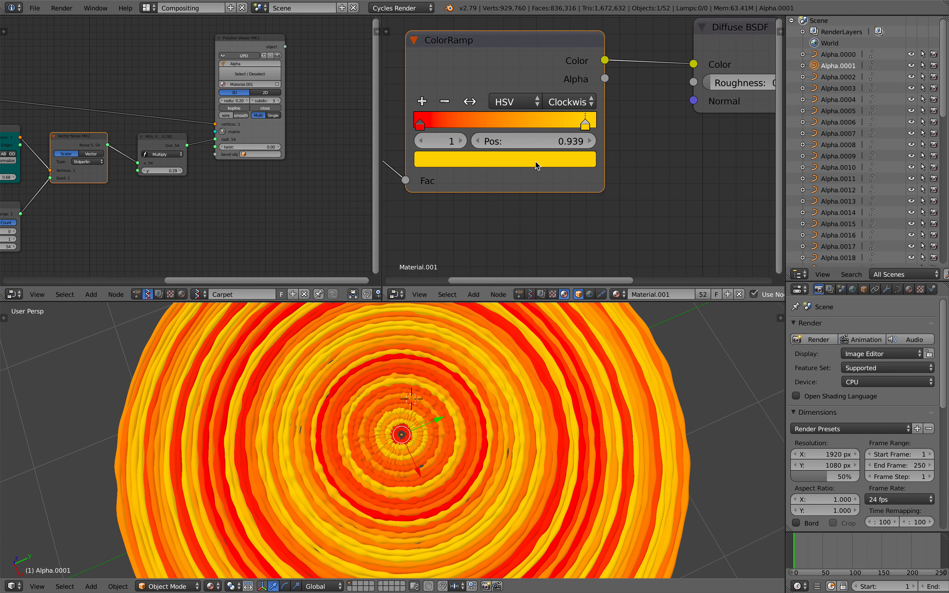
left_click(533, 164)
left_click_drag(501, 222, 546, 237)
- Deselect all rings and examine the colored carpet as a whole and close up in the 3D view
left_click(346, 334)
key("a")
scroll(364, 364, "down", 3)
middle_click_drag(460, 398, 502, 400)
scroll(497, 397, "up", 4)
scroll(498, 397, "down", 2)
- Switch to the Blender 2.80 window to compare the carpet's random viewport colors
key("ctrl+Right")
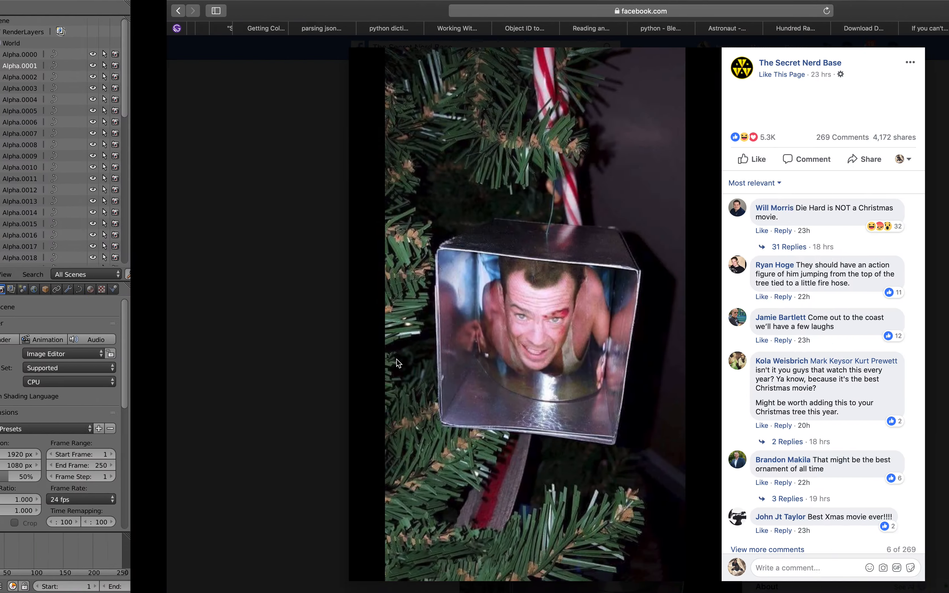
key("ctrl+Left")
key("ctrl+Left")
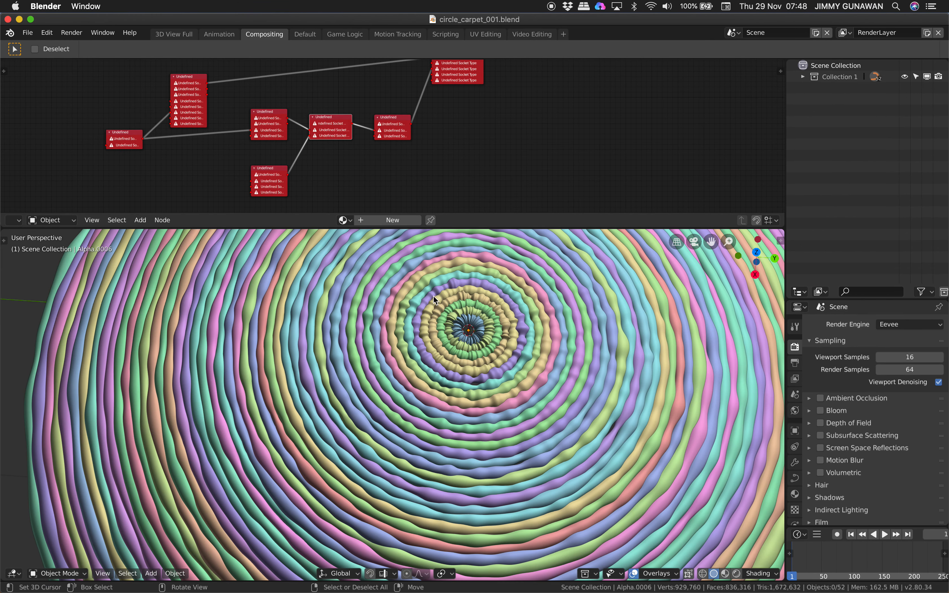